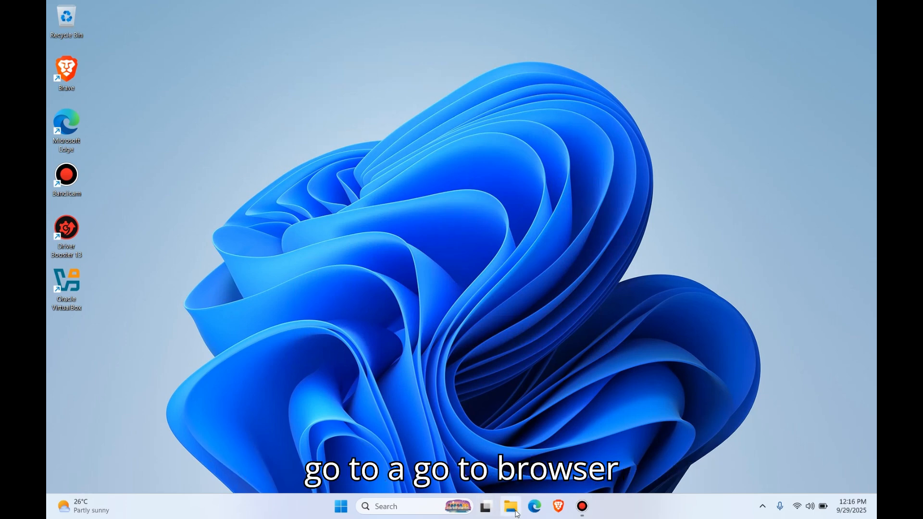
# Step: Switch to Microsoft Edge and search the web for "kali linux"
pyautogui.click(535, 506)
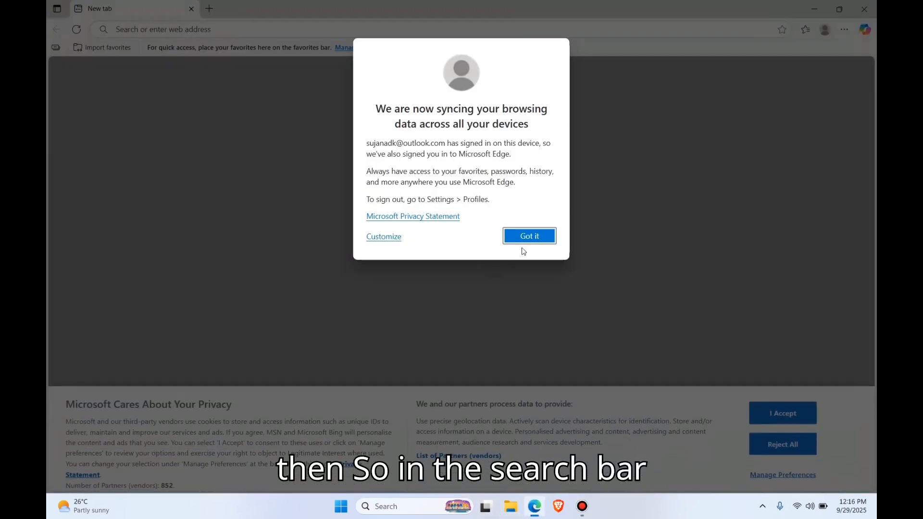
pyautogui.click(528, 236)
pyautogui.click(263, 24)
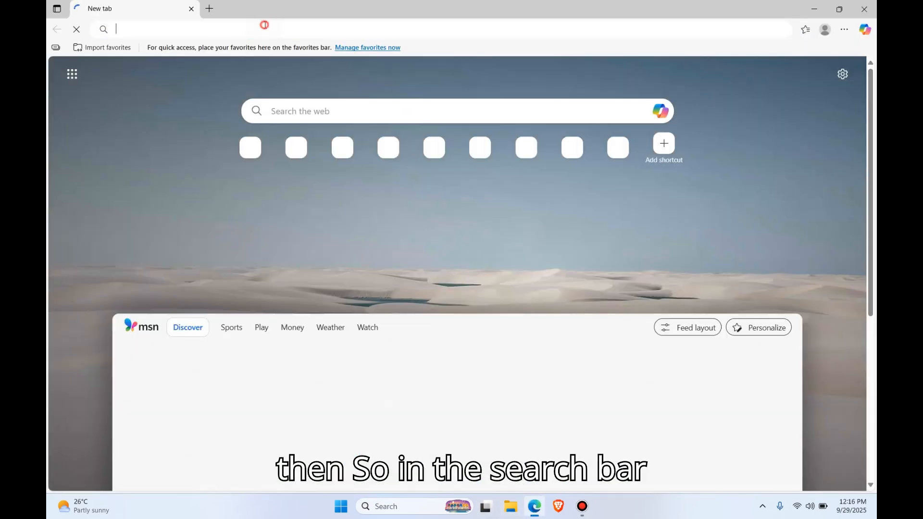
pyautogui.write('kali linux')
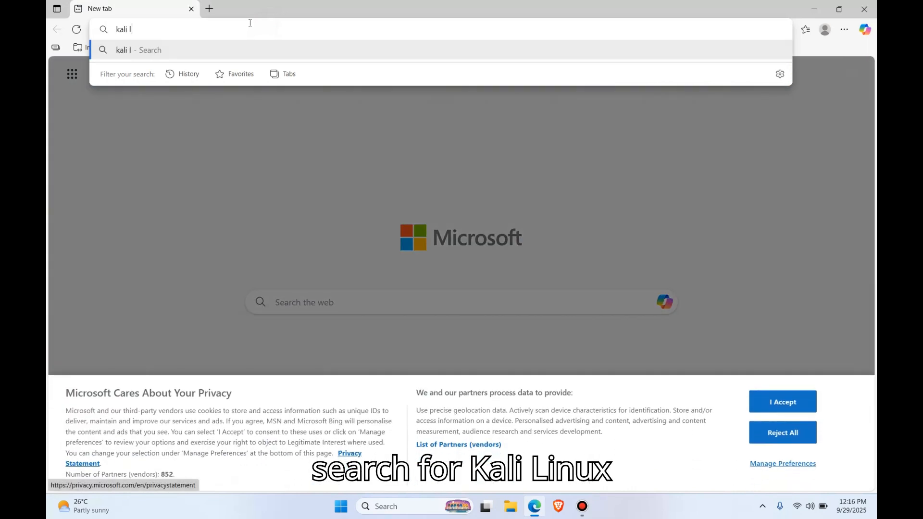
pyautogui.press('Return')
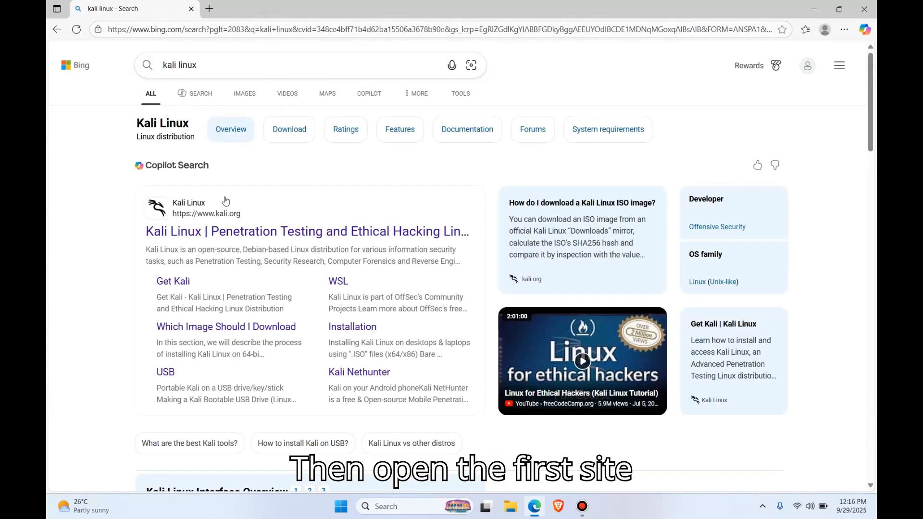
# Step: Open the official Kali Linux site from the results, close the search results tab and go to the site's download page
pyautogui.click(205, 231)
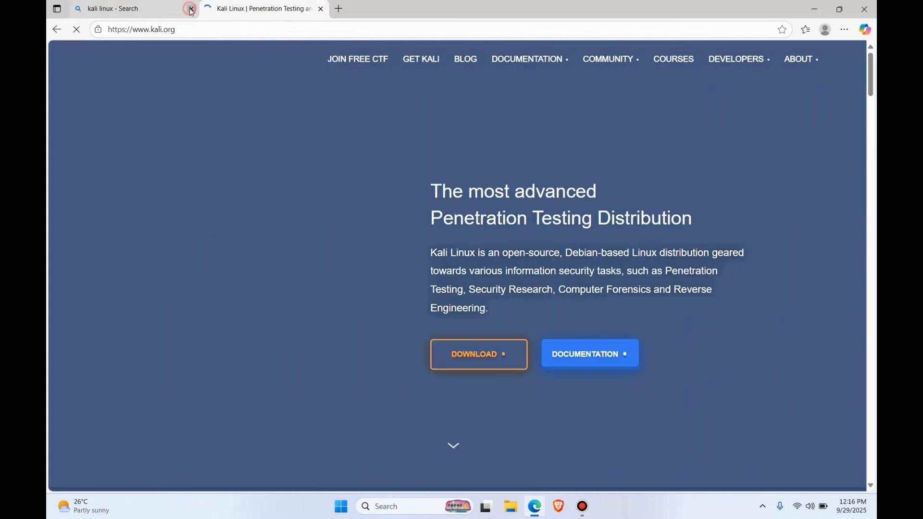
pyautogui.click(191, 8)
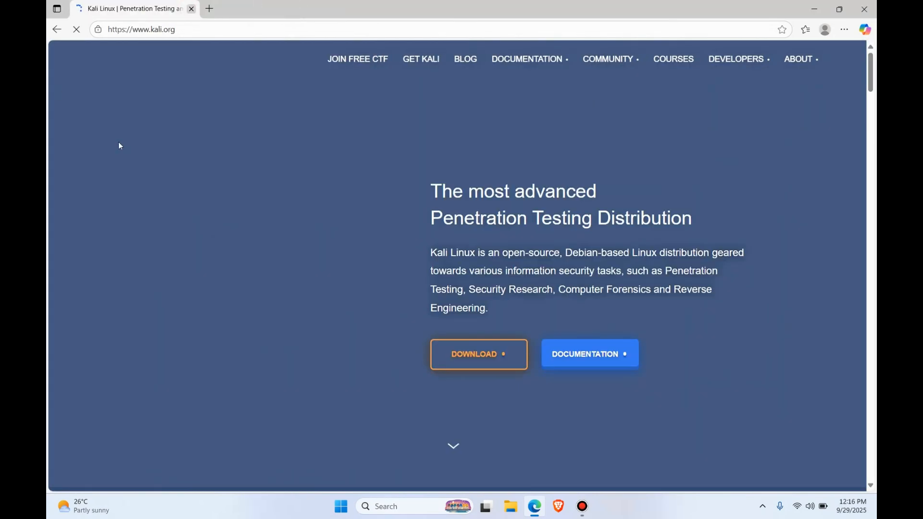
pyautogui.scroll(-2, 485, 276)
pyautogui.click(478, 253)
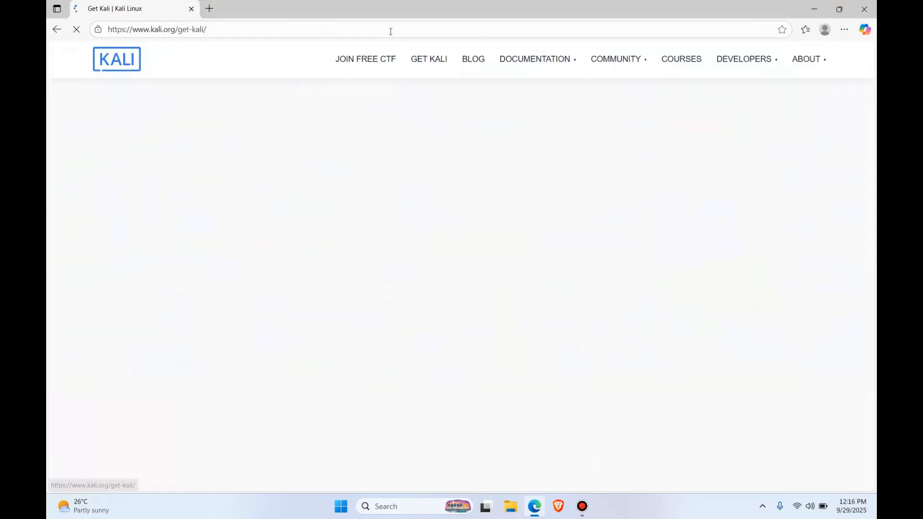
pyautogui.moveTo(152, 174); pyautogui.dragTo(378, 265)
pyautogui.click(321, 187)
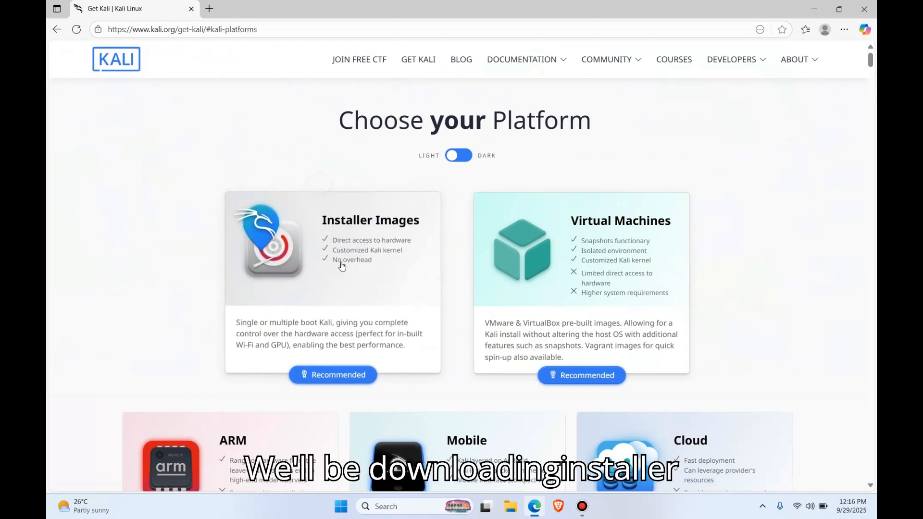
# Step: Open the Installer Images section and start downloading the recommended x86_64 Installer image
pyautogui.click(362, 287)
pyautogui.scroll(-10, 389, 350)
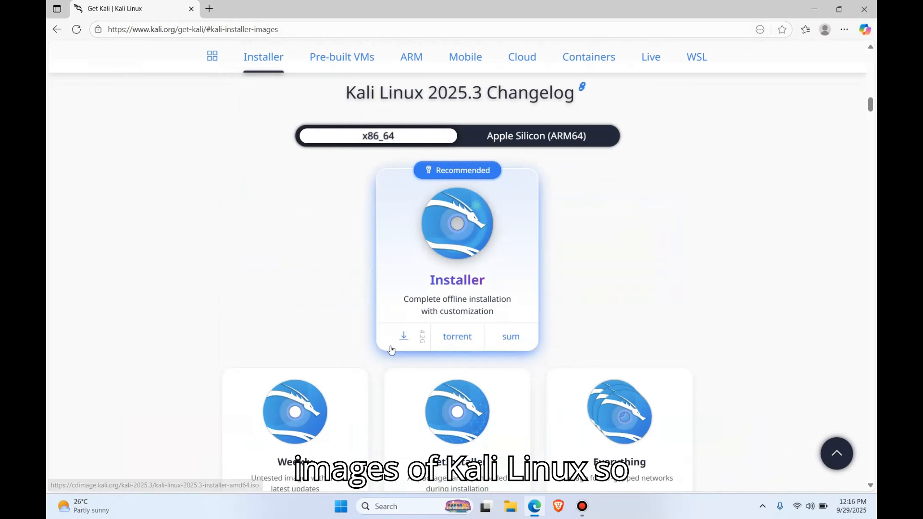
pyautogui.scroll(2, 405, 222)
pyautogui.click(405, 222)
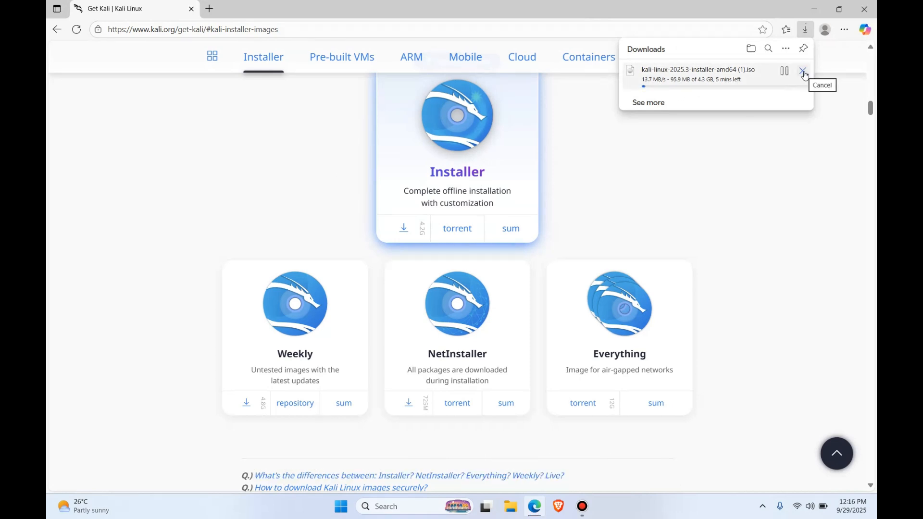
# Step: Cancel the running Kali installer ISO download and close the browser
pyautogui.click(803, 71)
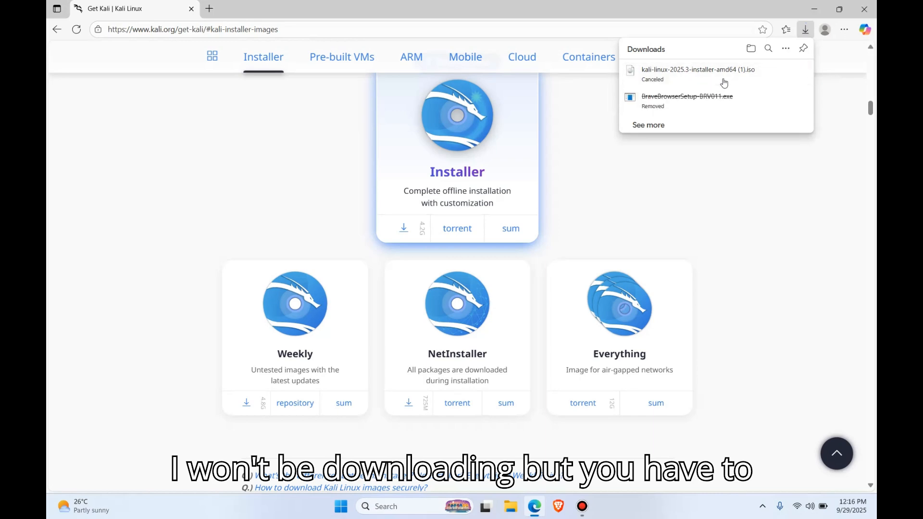
pyautogui.click(872, 3)
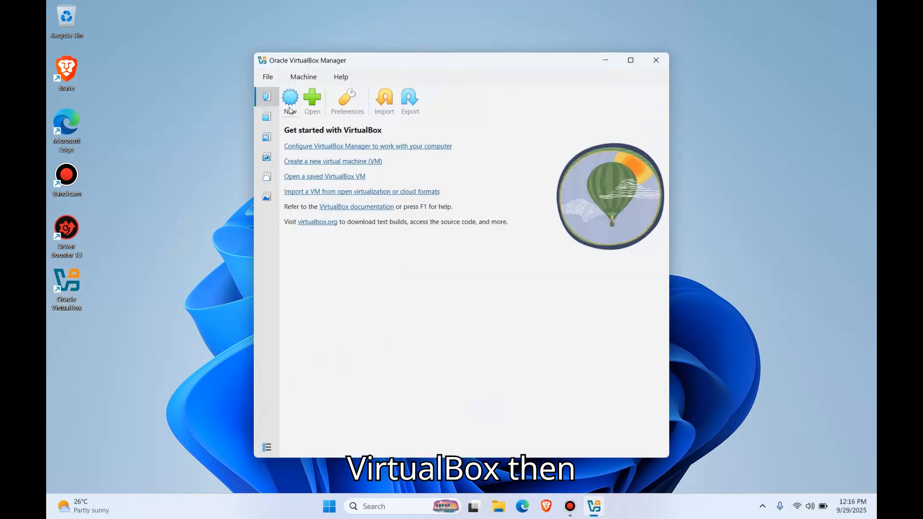
# Step: Start a new virtual machine in VirtualBox named "kali linux" and choose Debian as the OS distribution
pyautogui.click(291, 101)
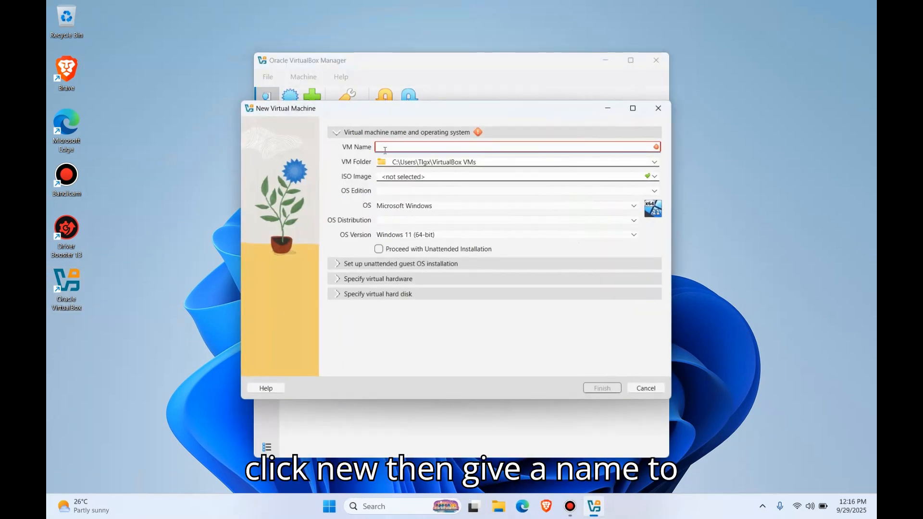
pyautogui.click(385, 150)
pyautogui.write('kali li')
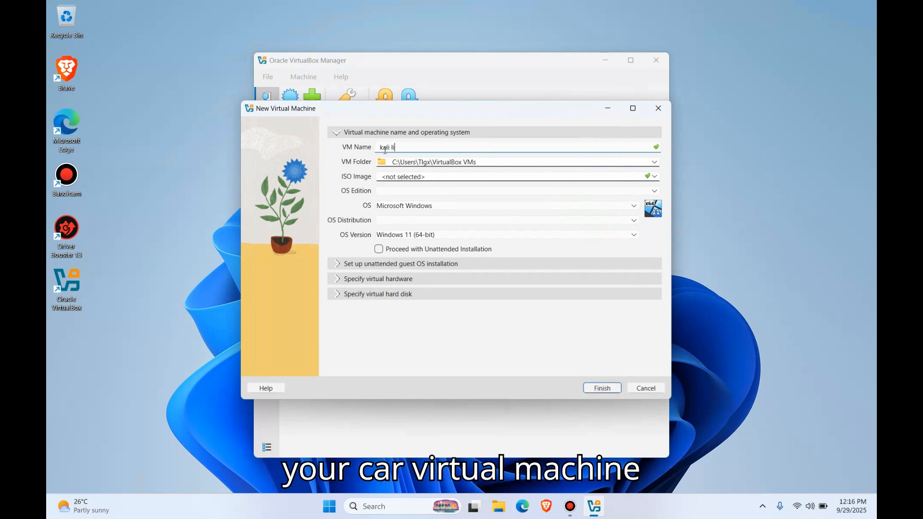
pyautogui.write('nux')
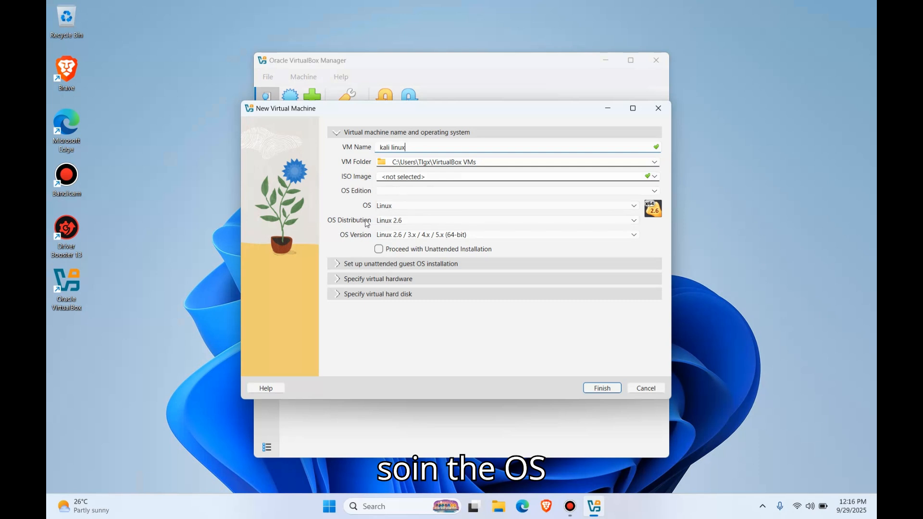
pyautogui.click(408, 221)
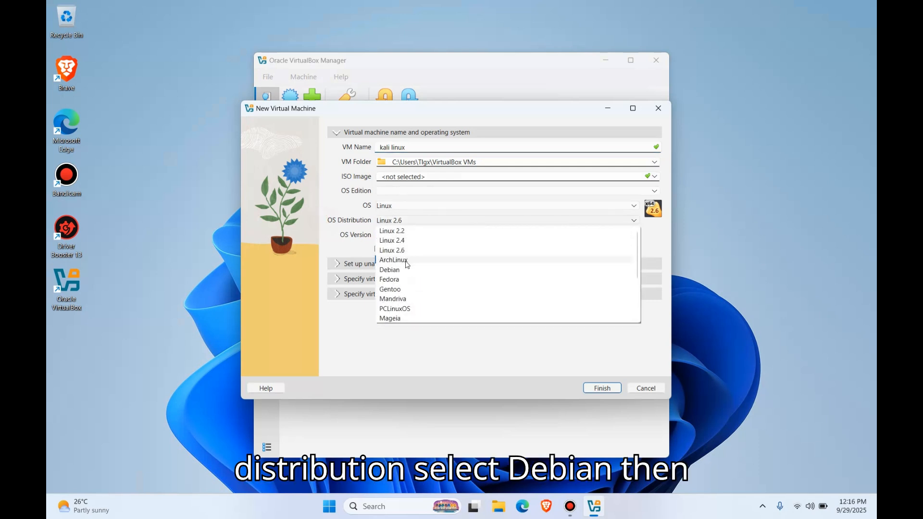
pyautogui.click(403, 271)
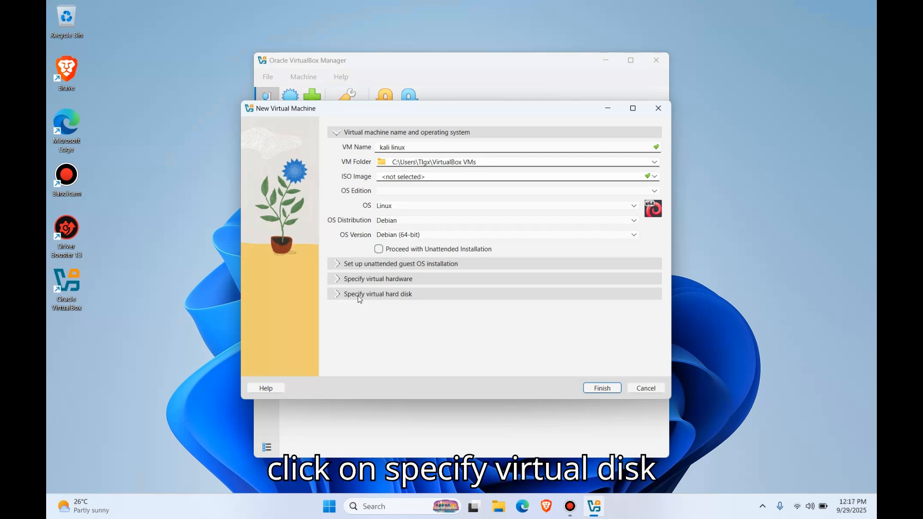
# Step: Set the new virtual hard disk's size to about 20.62 GB and finish creating the virtual machine
pyautogui.click(375, 294)
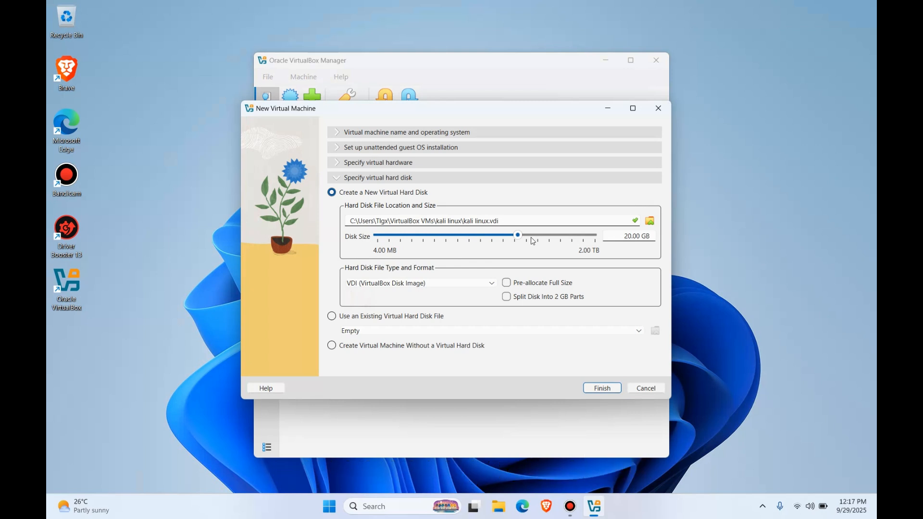
pyautogui.moveTo(518, 235)
pyautogui.mouseDown()
pyautogui.moveTo(559, 237)
pyautogui.moveTo(520, 246)
pyautogui.mouseUp()
pyautogui.click(605, 390)
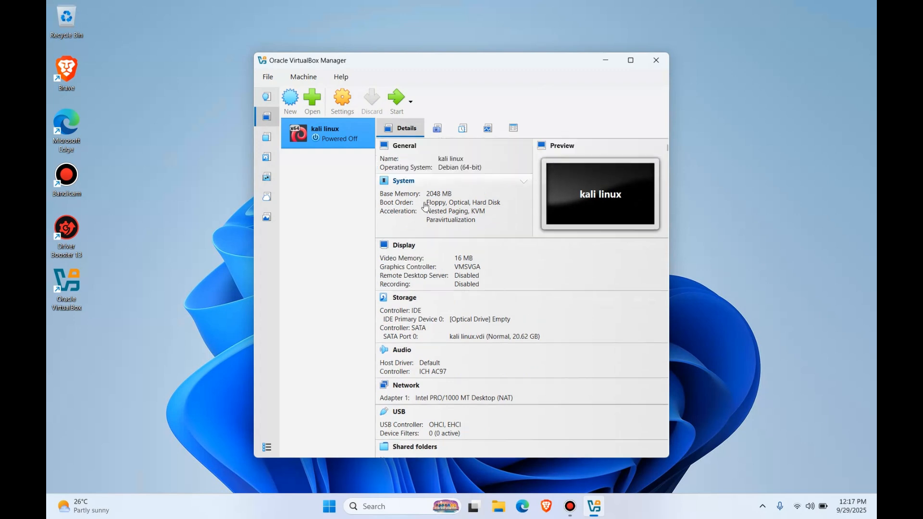
# Step: Open the kali linux machine's settings in Expert mode and set the base memory to 4096 MB
pyautogui.click(352, 100)
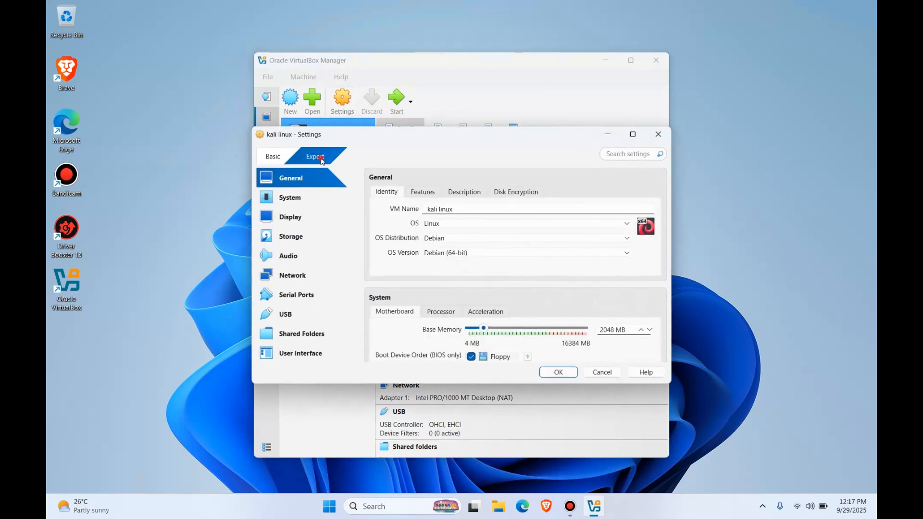
pyautogui.click(321, 161)
pyautogui.moveTo(320, 139); pyautogui.dragTo(307, 72)
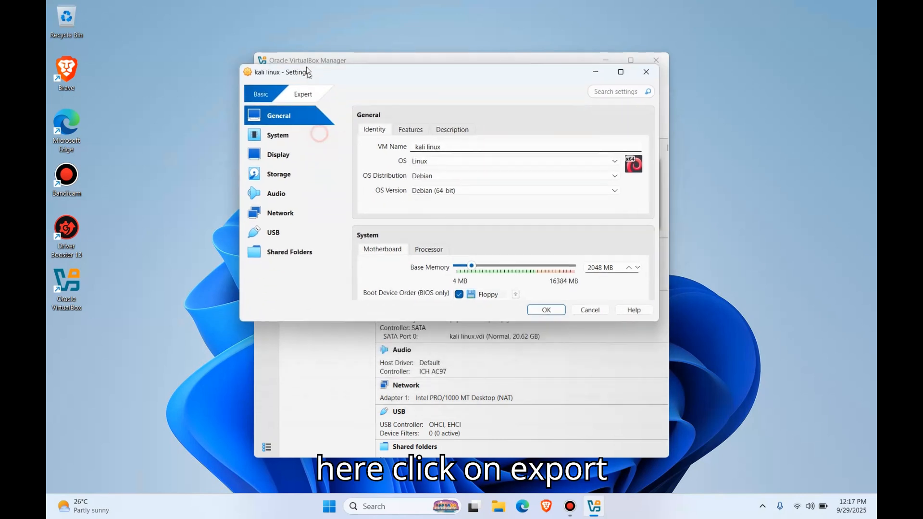
pyautogui.click(298, 91)
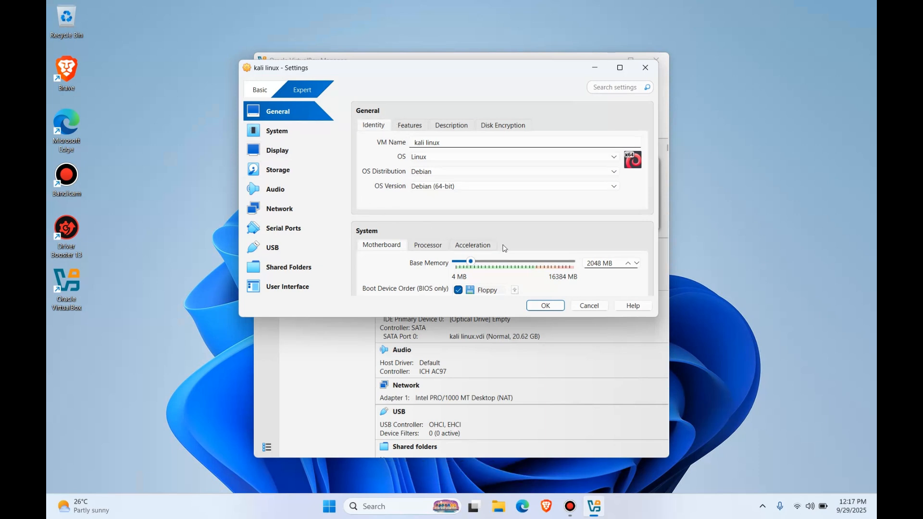
pyautogui.scroll(-2, 469, 257)
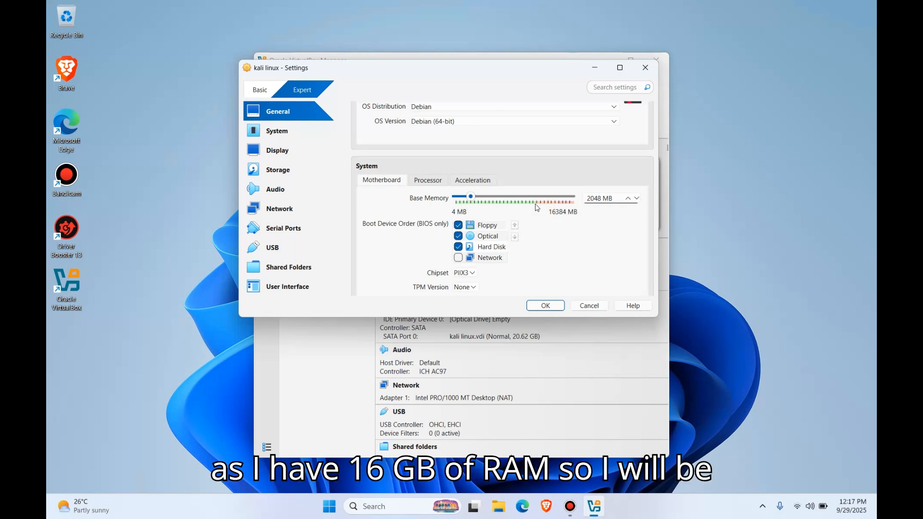
pyautogui.moveTo(470, 196)
pyautogui.mouseDown()
pyautogui.moveTo(495, 198)
pyautogui.moveTo(487, 205)
pyautogui.mouseUp()
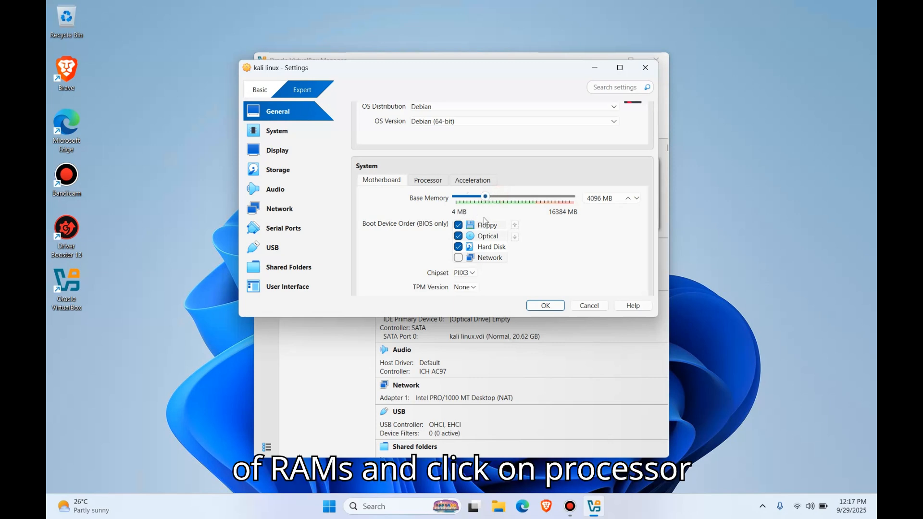
# Step: Set the virtual machine's number of CPUs to 3 in the processor settings
pyautogui.click(436, 181)
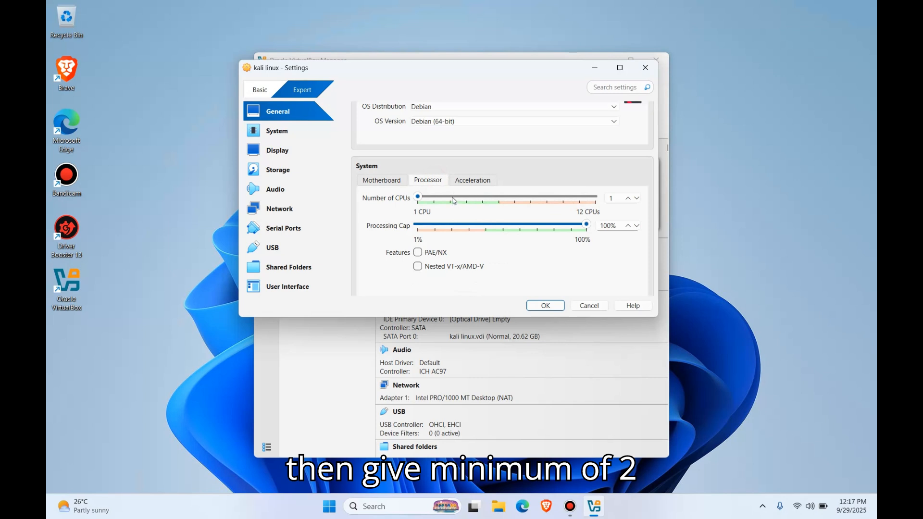
pyautogui.click(438, 200)
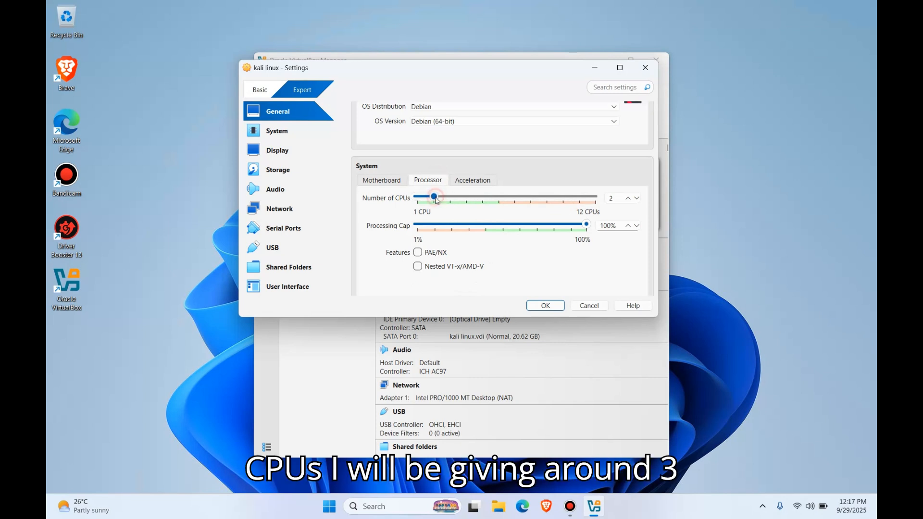
pyautogui.click(442, 201)
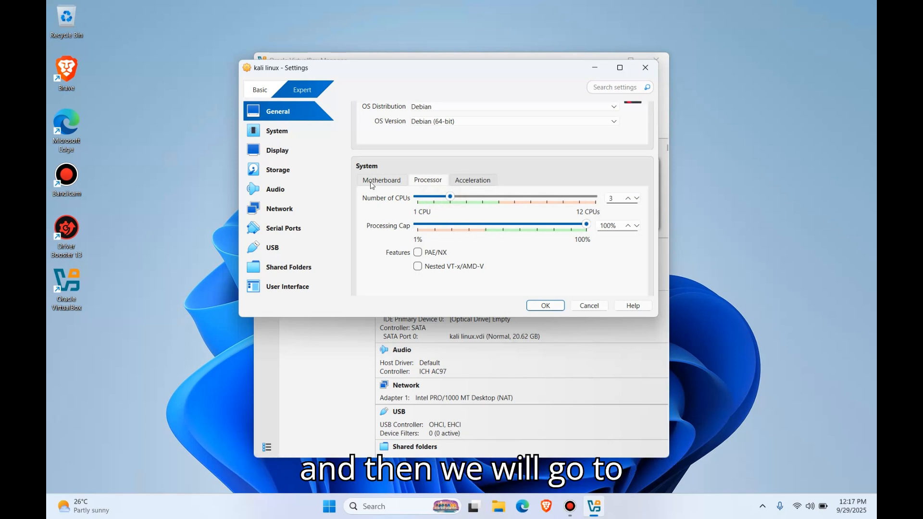
# Step: Set the display's video memory to 128 MB and keep the number of virtual monitors at 1
pyautogui.click(289, 131)
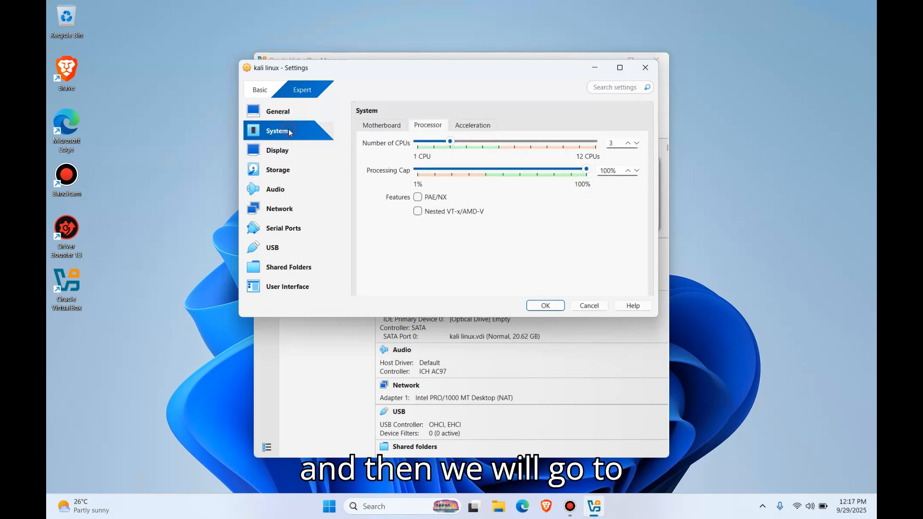
pyautogui.click(277, 151)
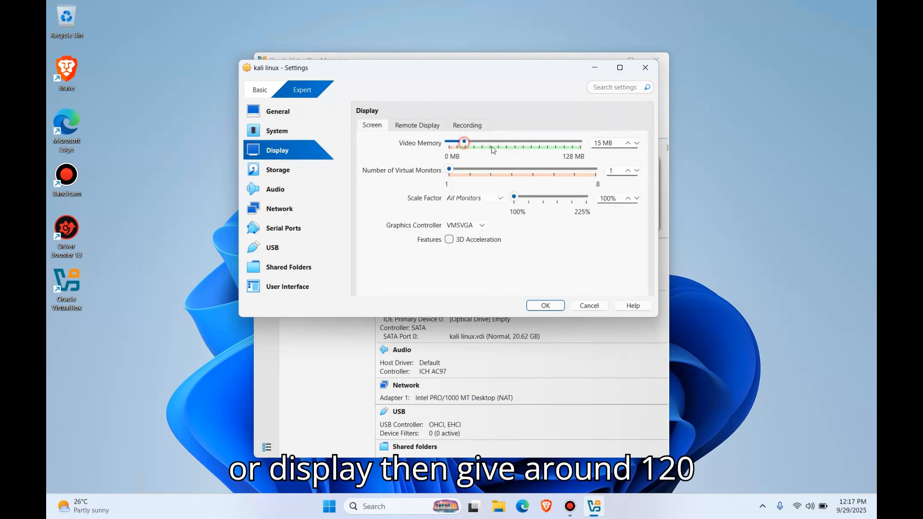
pyautogui.moveTo(465, 142); pyautogui.dragTo(594, 164)
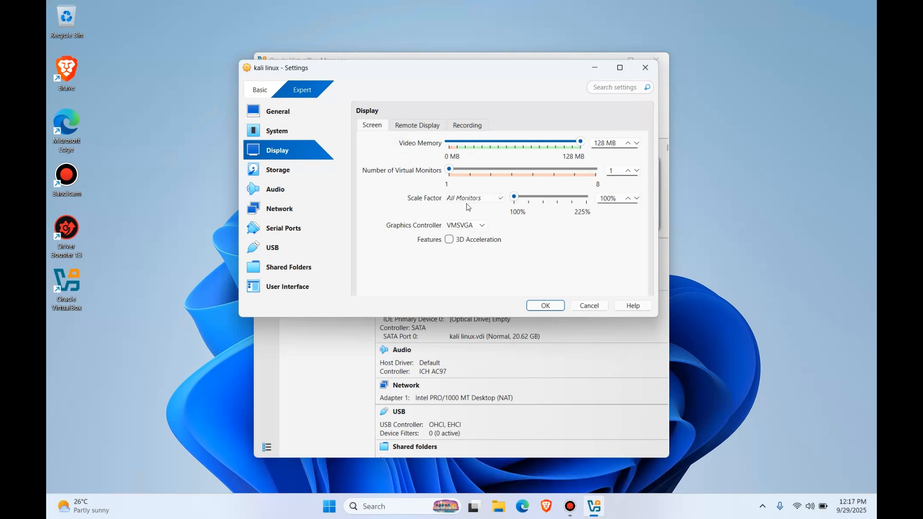
pyautogui.moveTo(450, 169); pyautogui.dragTo(430, 176)
pyautogui.click(411, 169)
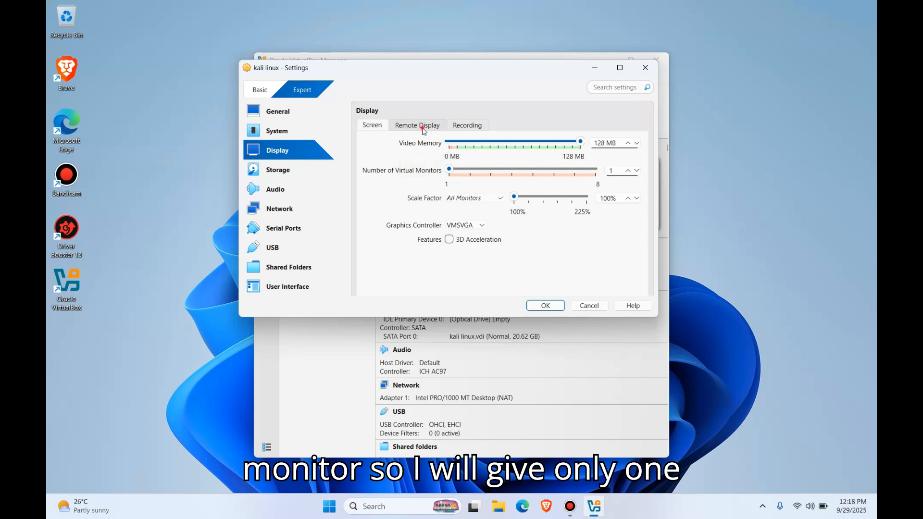
# Step: Attach the kali-linux-2025.3-installer-amd64 disc image from Downloads to the empty IDE optical drive in the storage settings
pyautogui.click(278, 169)
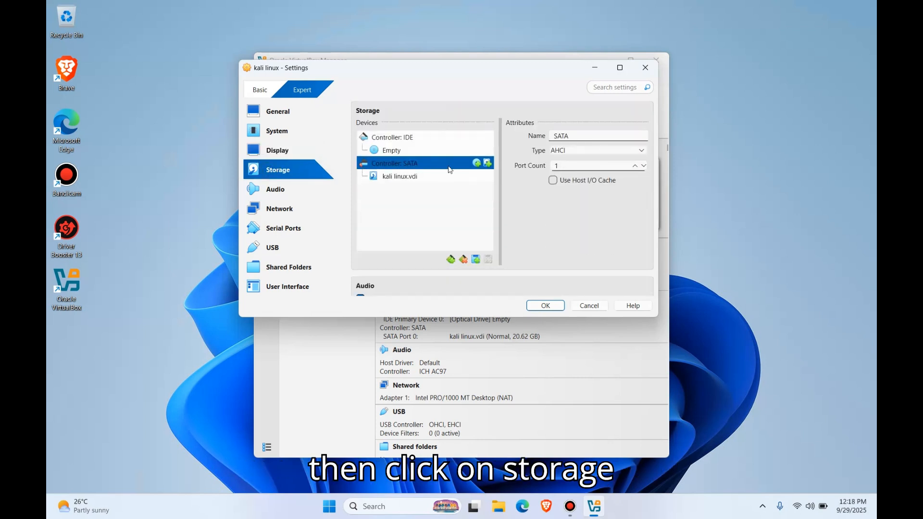
pyautogui.click(397, 151)
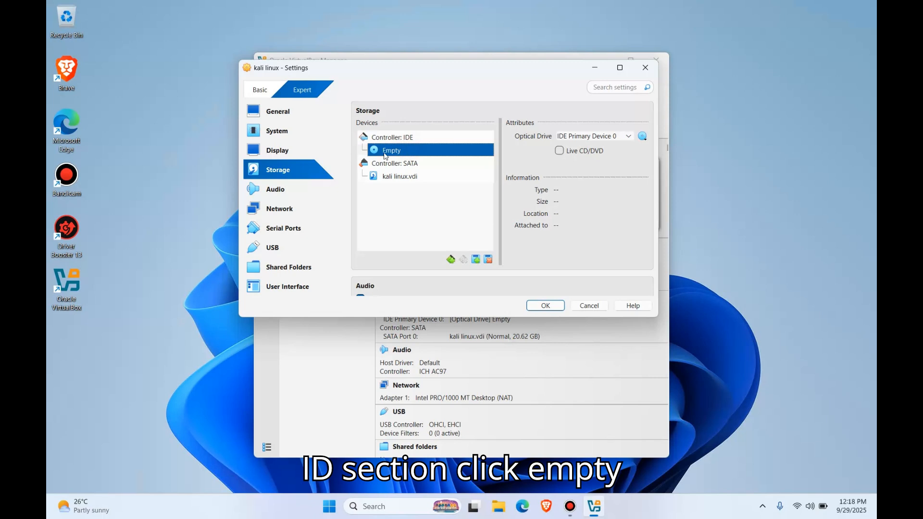
pyautogui.click(642, 136)
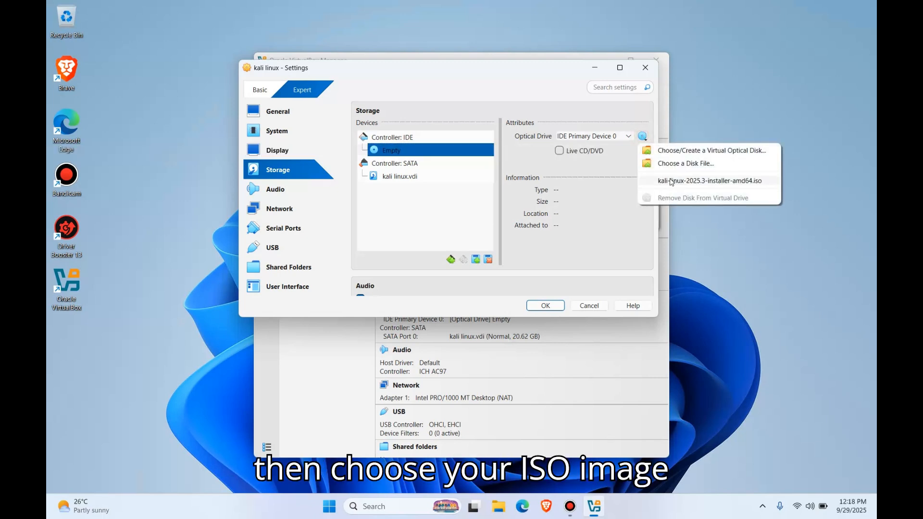
pyautogui.click(676, 164)
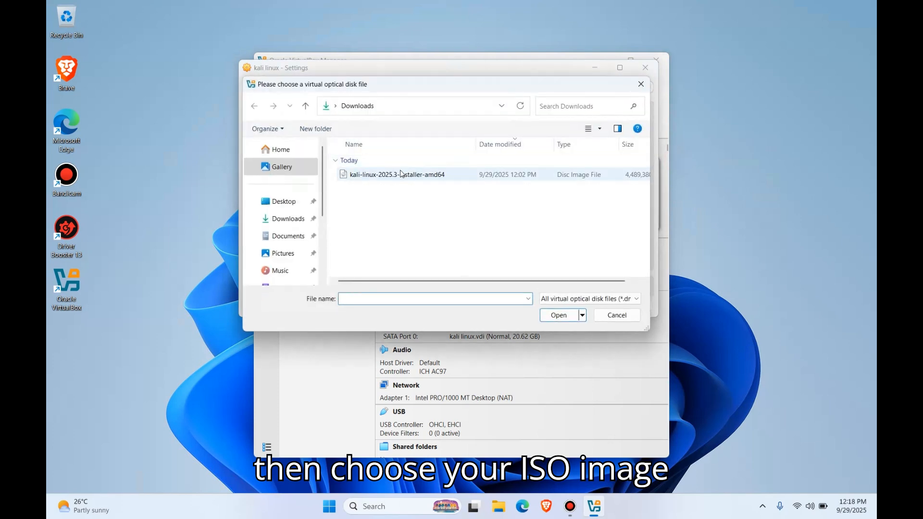
pyautogui.doubleClick(402, 174)
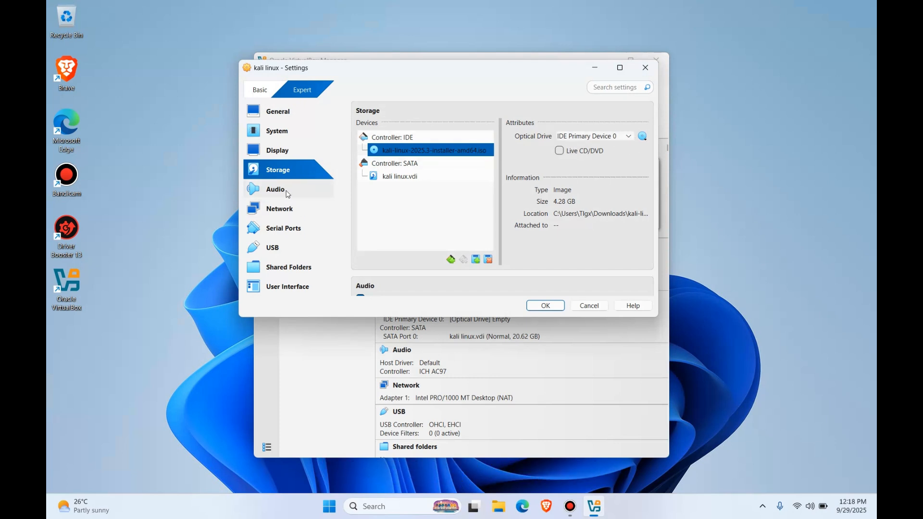
# Step: Try Bridged Adapter for network Adapter 1, and set its attachment back to NAT
pyautogui.click(286, 213)
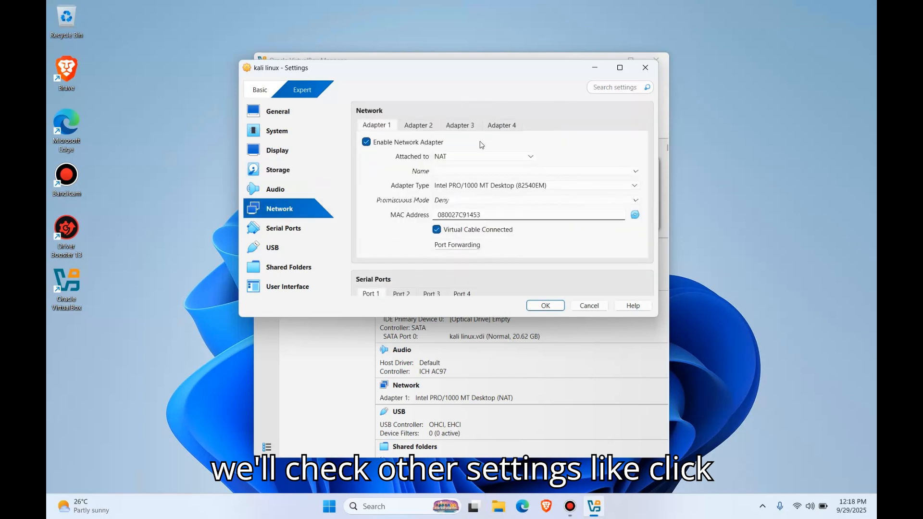
pyautogui.click(443, 156)
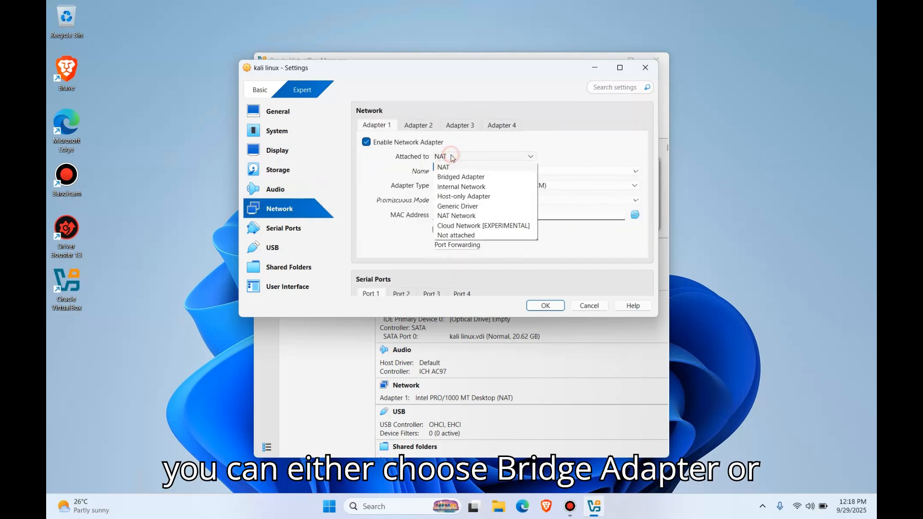
pyautogui.click(453, 177)
pyautogui.click(456, 154)
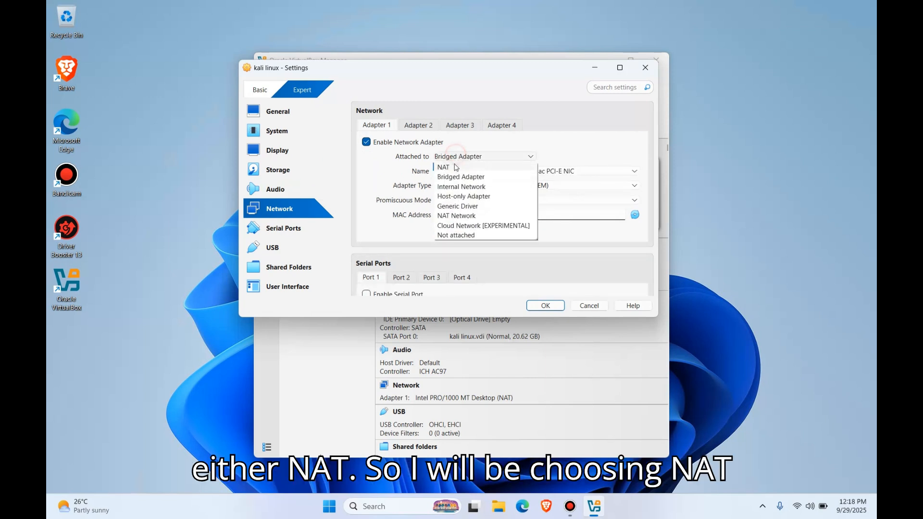
pyautogui.click(453, 168)
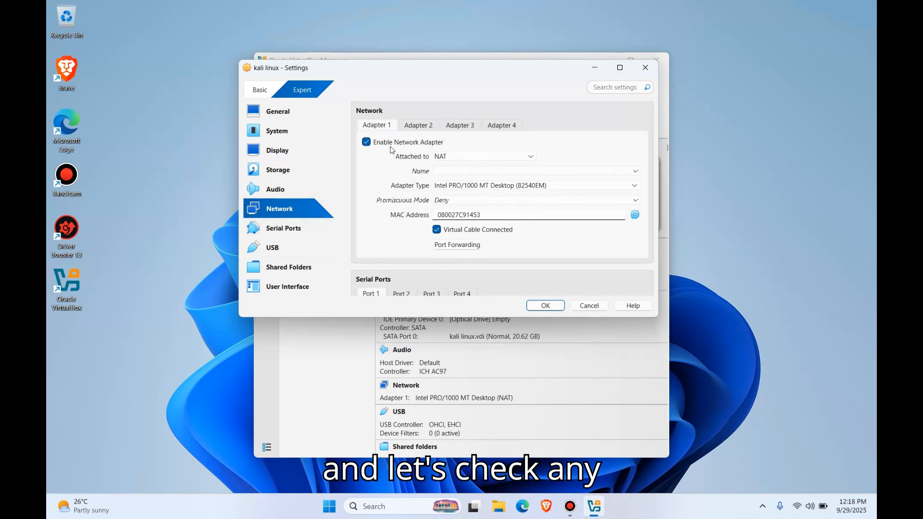
# Step: Review the machine's serial port, USB, shared folder, user interface, display and system settings
pyautogui.click(289, 233)
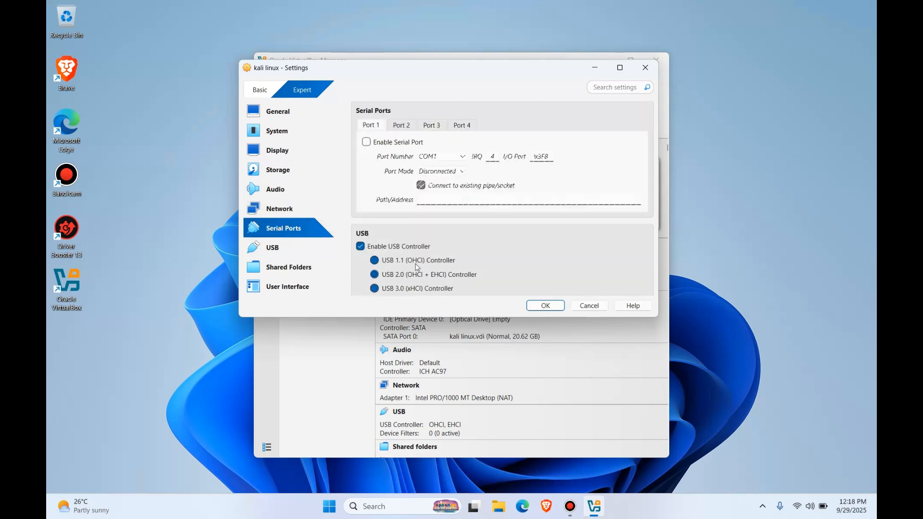
pyautogui.click(296, 249)
pyautogui.click(322, 265)
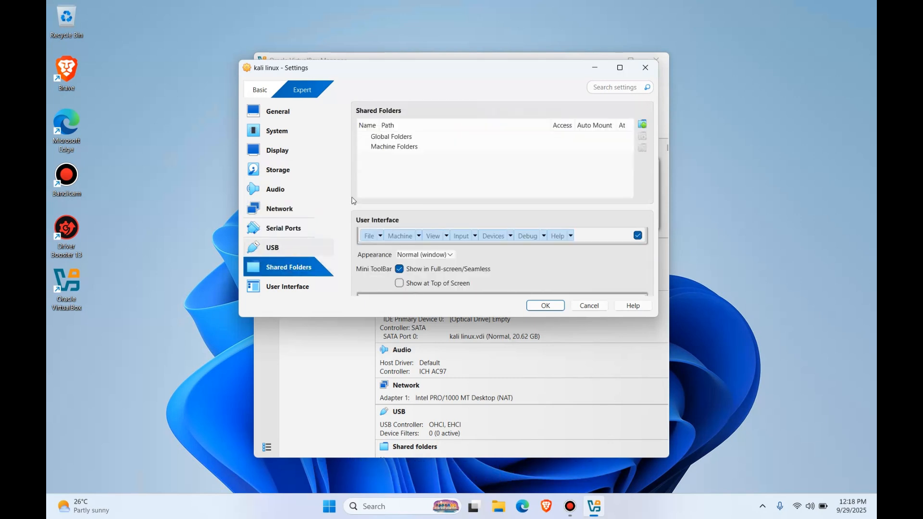
pyautogui.scroll(-1, 369, 265)
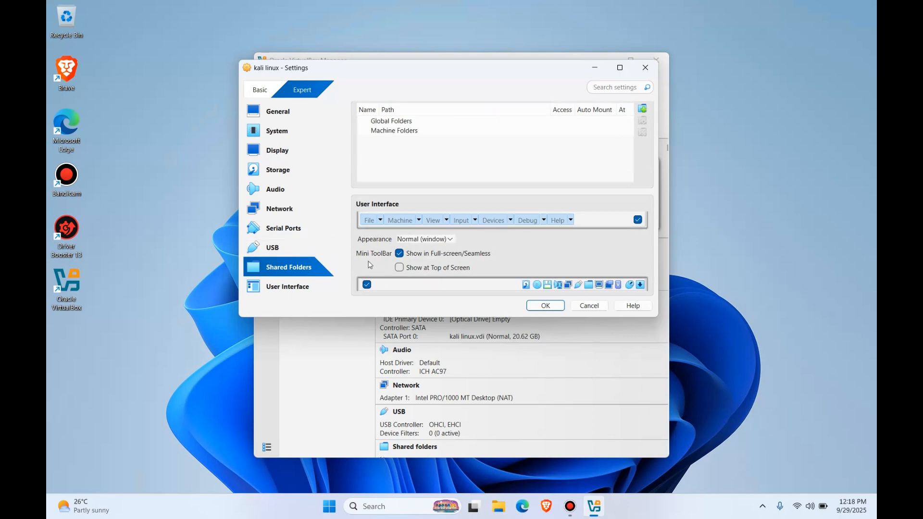
pyautogui.click(274, 286)
pyautogui.click(277, 150)
pyautogui.click(272, 132)
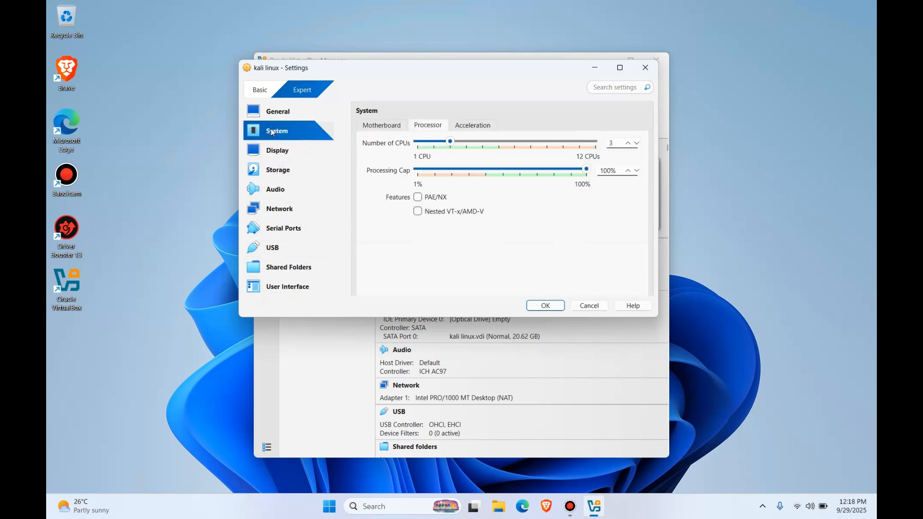
# Step: Set both the shared clipboard and drag-and-drop to Bidirectional in the machine's general features settings
pyautogui.click(292, 107)
pyautogui.click(411, 124)
pyautogui.click(439, 125)
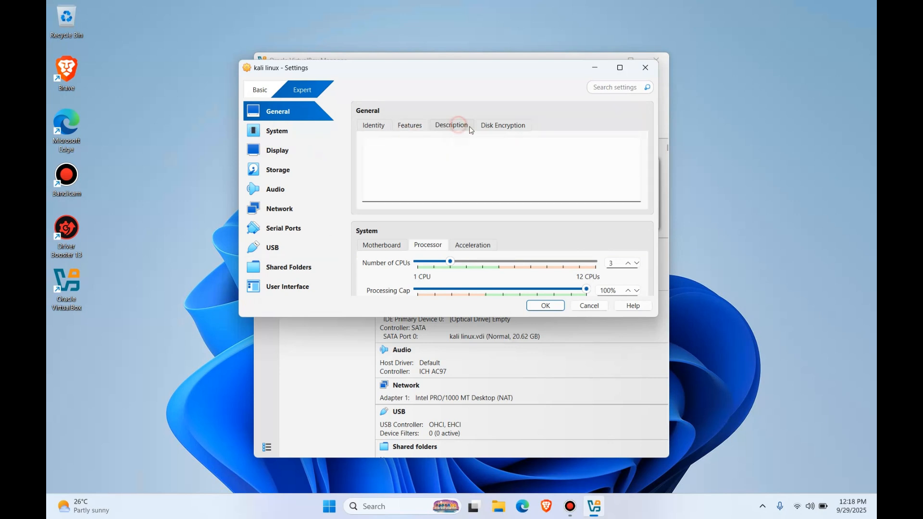
pyautogui.click(406, 127)
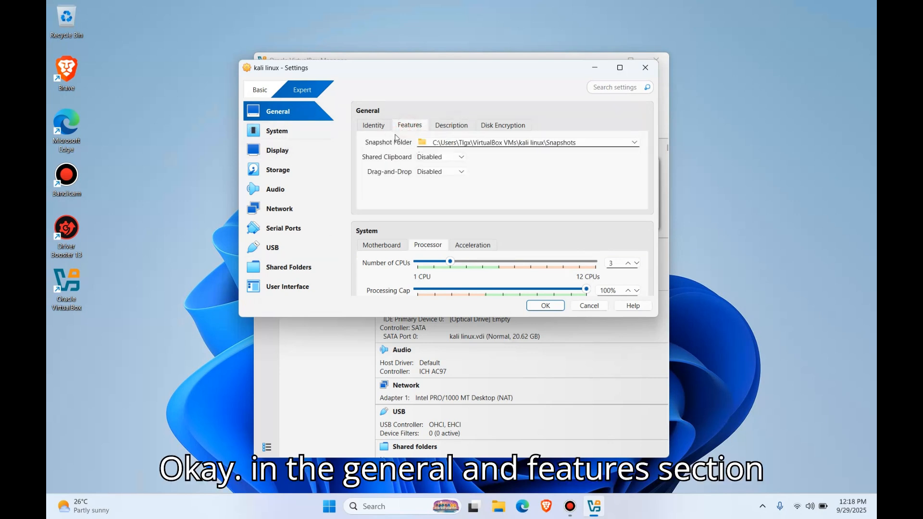
pyautogui.click(430, 157)
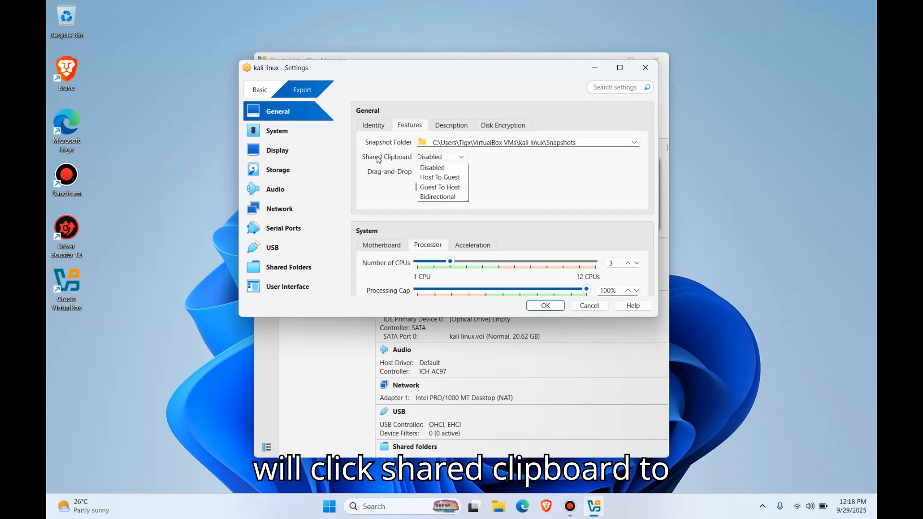
pyautogui.click(374, 160)
pyautogui.click(430, 160)
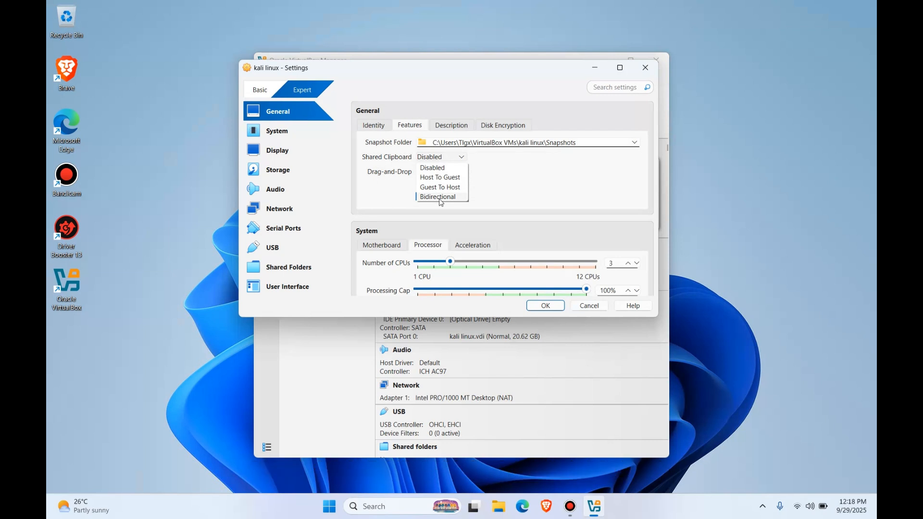
pyautogui.click(441, 198)
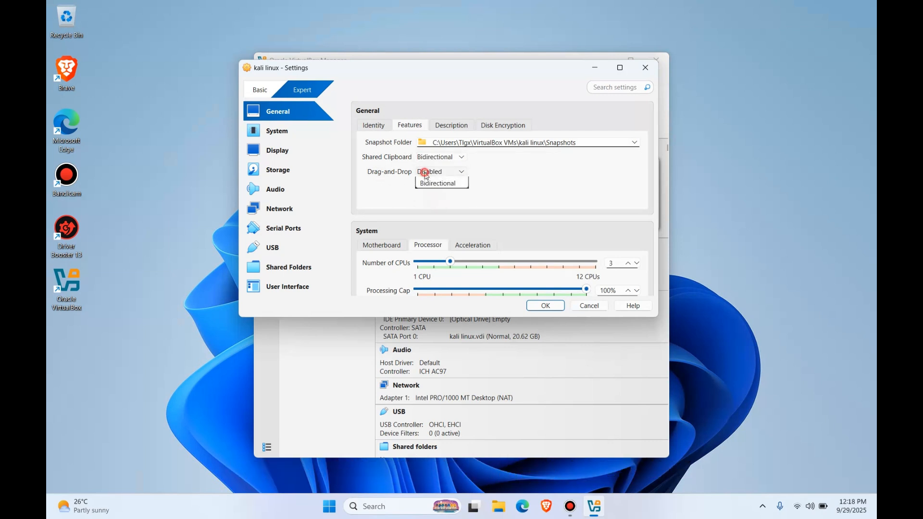
pyautogui.click(429, 172)
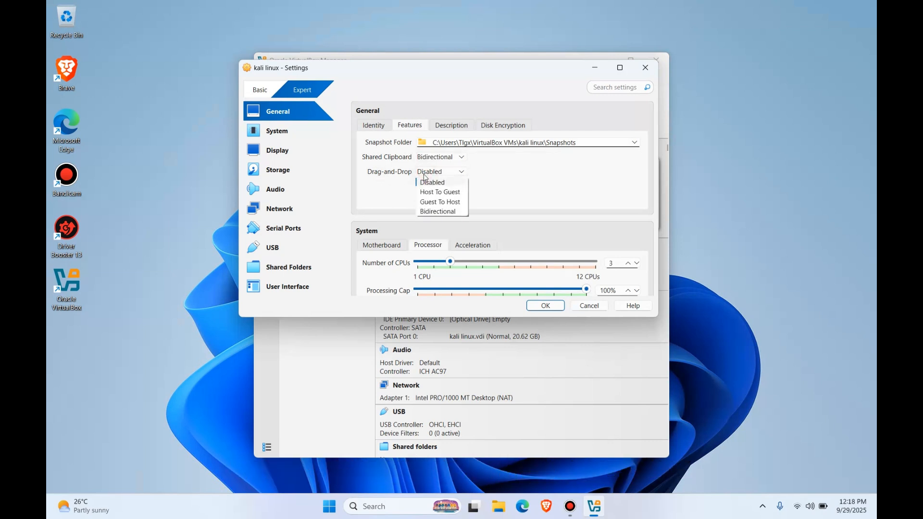
pyautogui.click(460, 212)
# Step: Save the kali linux machine's settings and start the virtual machine
pyautogui.click(546, 306)
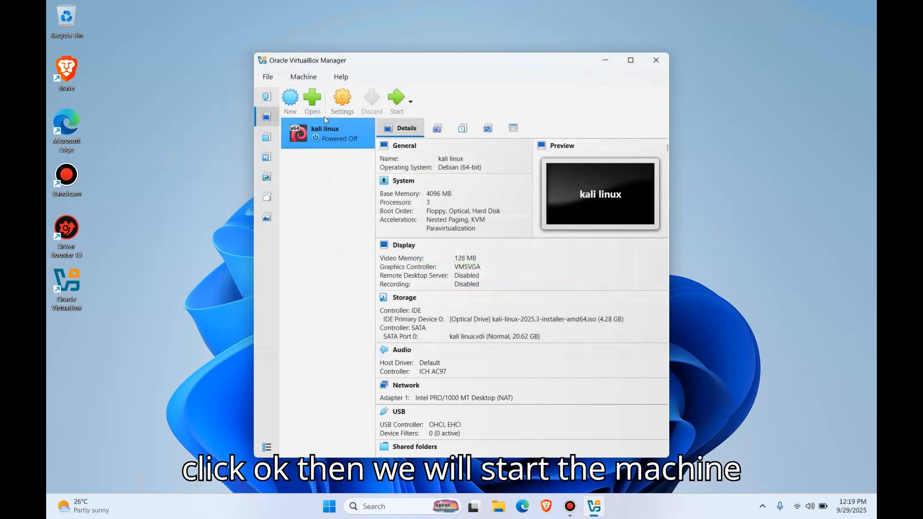
pyautogui.click(393, 100)
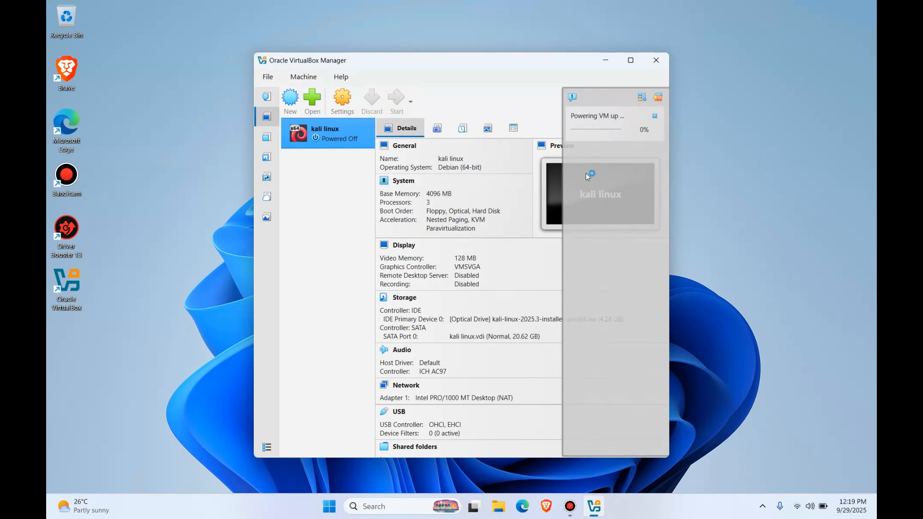
pyautogui.click(570, 506)
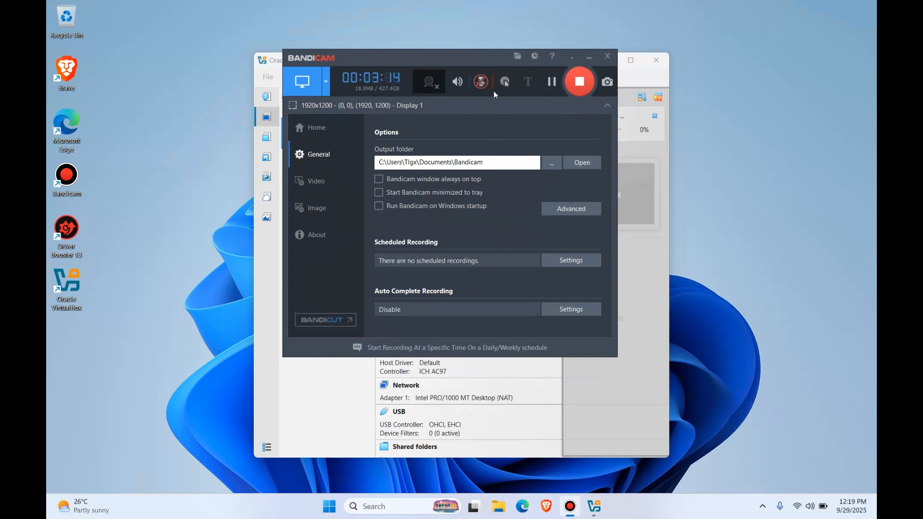
pyautogui.click(482, 85)
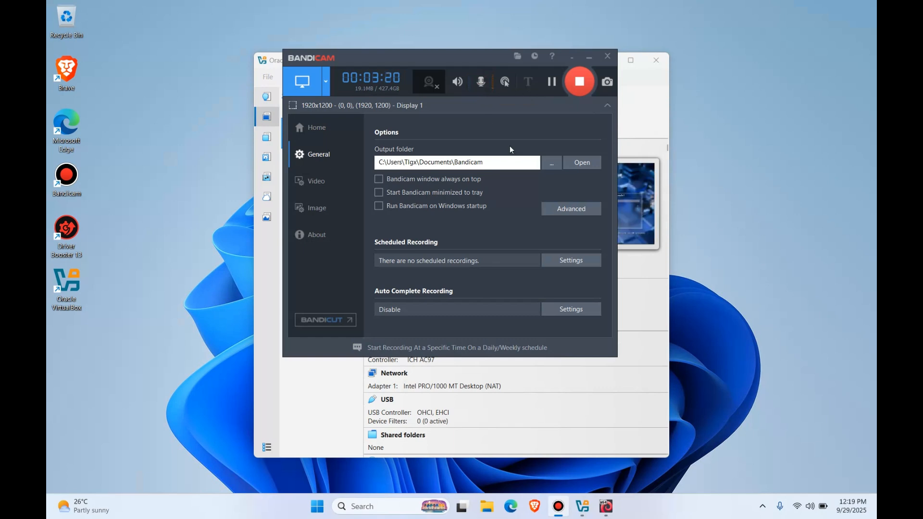
pyautogui.click(590, 55)
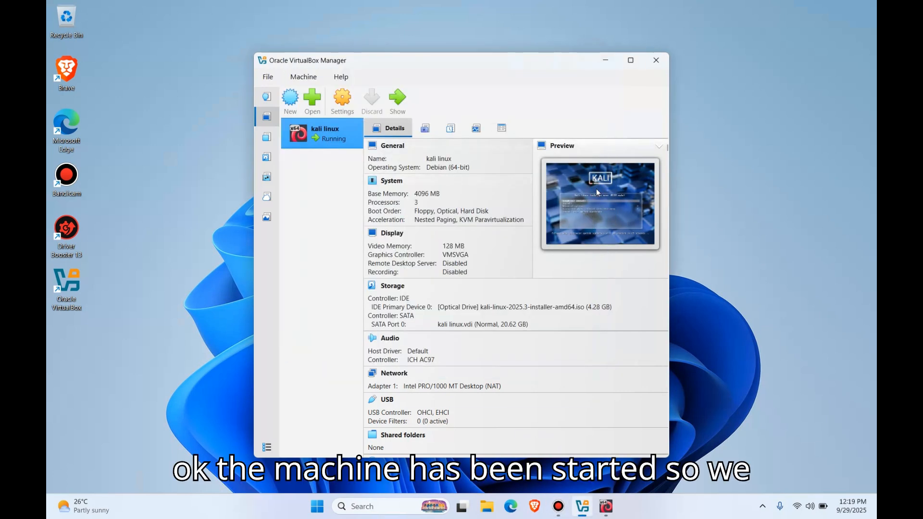
# Step: Bring up the running kali linux machine's window and launch Graphical install from the installer menu
pyautogui.click(607, 508)
pyautogui.click(561, 121)
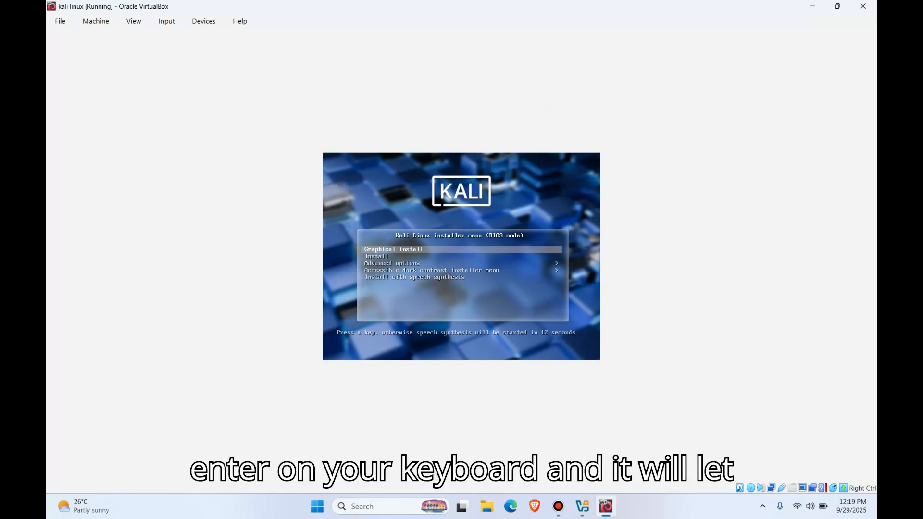
pyautogui.press('Return')
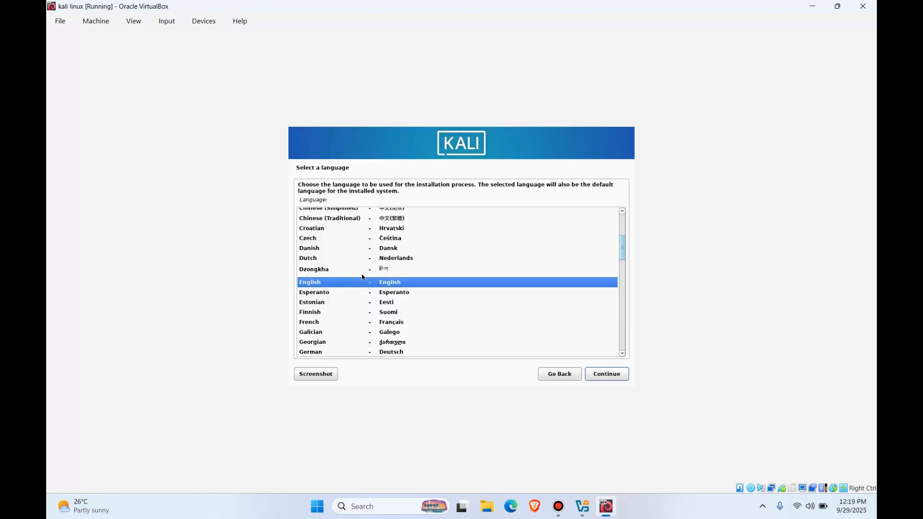
# Step: Accept English as the installation language, United States as the location and American English as the keymap
pyautogui.click(601, 375)
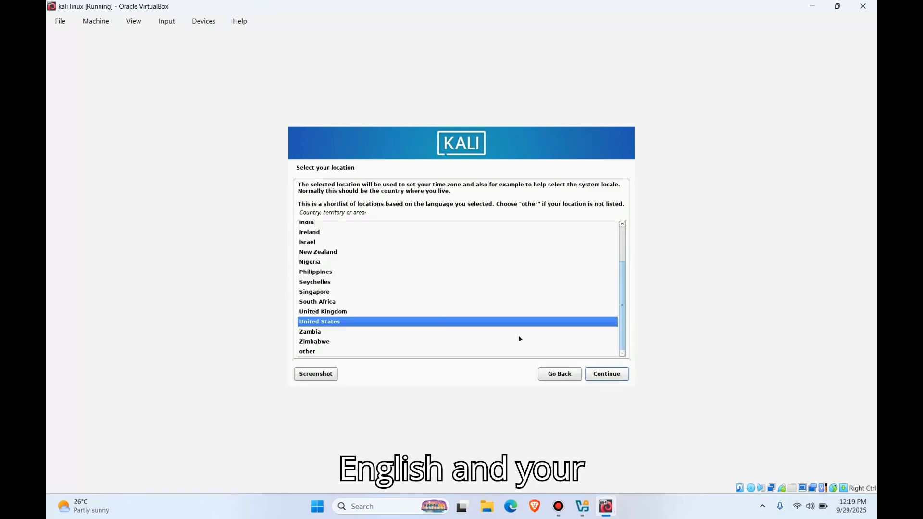
pyautogui.click(611, 379)
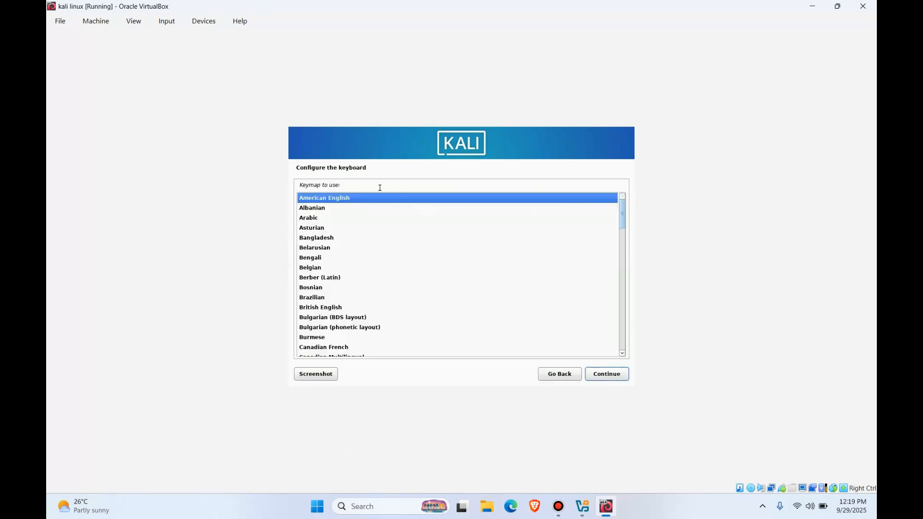
pyautogui.scroll(-5, 393, 333)
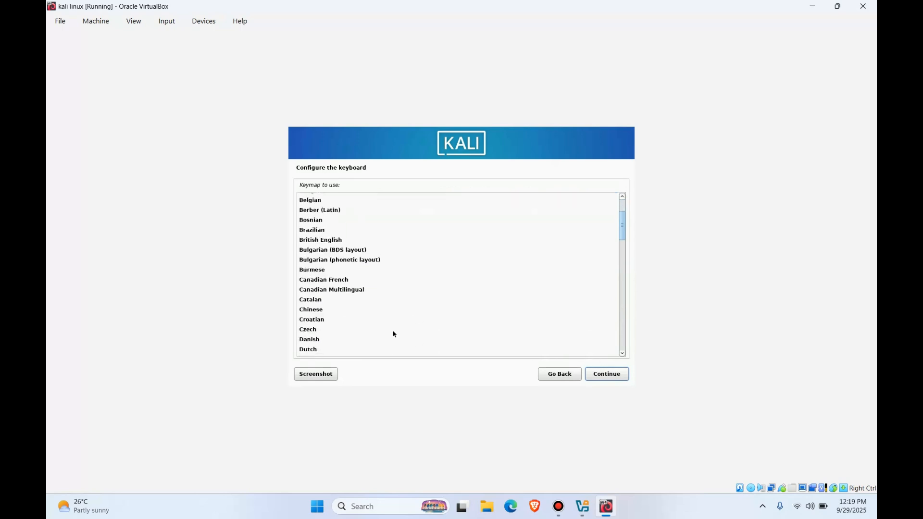
pyautogui.click(608, 375)
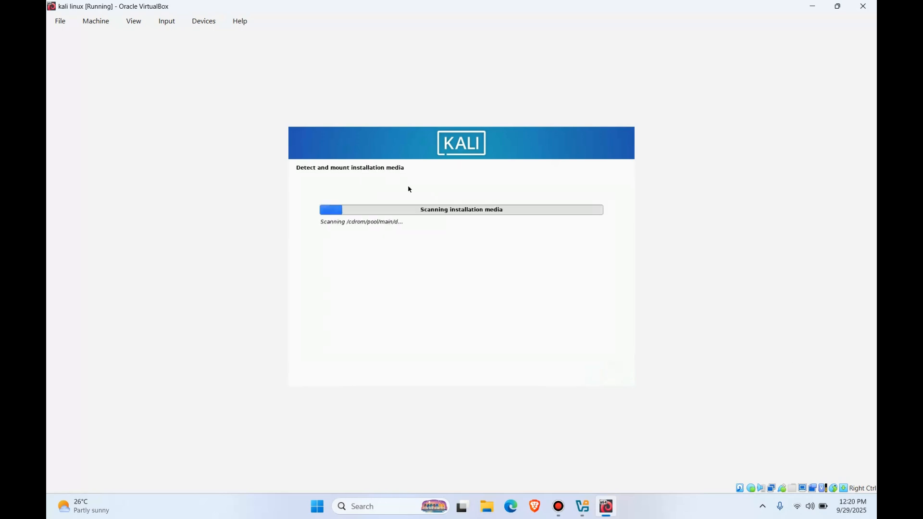
pyautogui.click(558, 506)
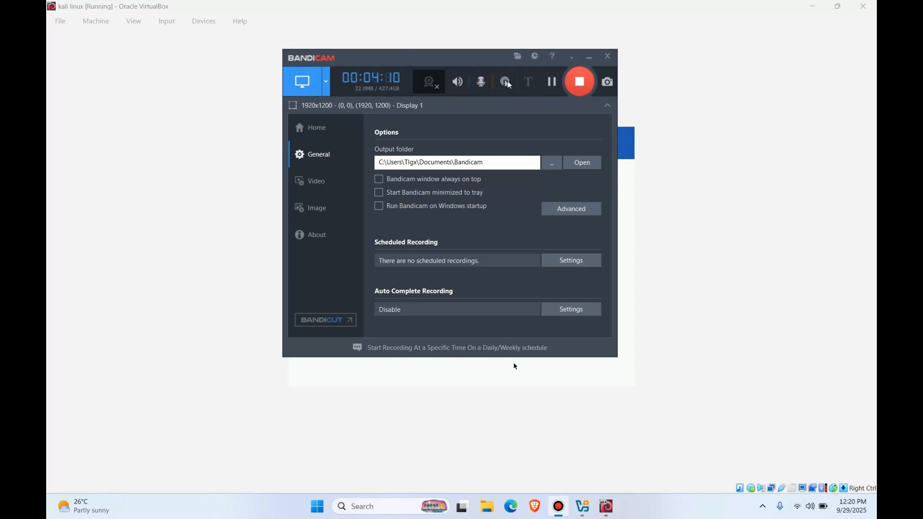
pyautogui.click(485, 85)
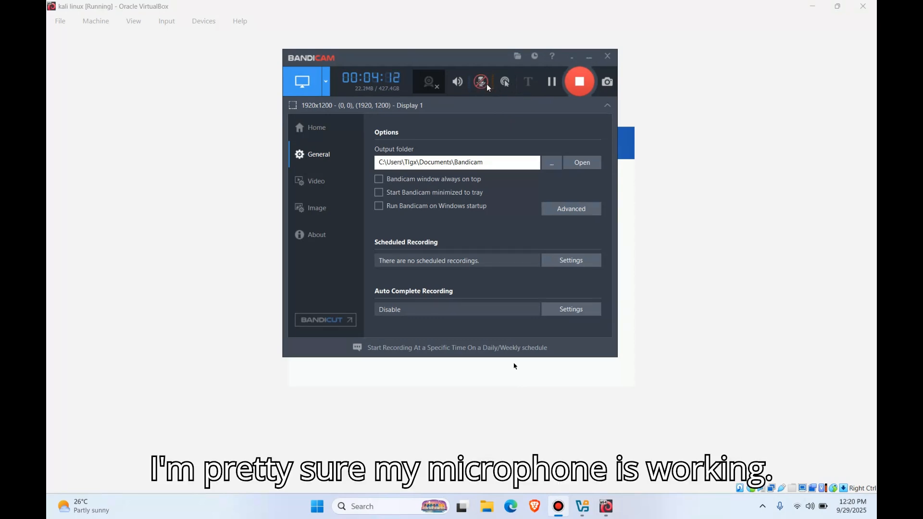
pyautogui.click(483, 86)
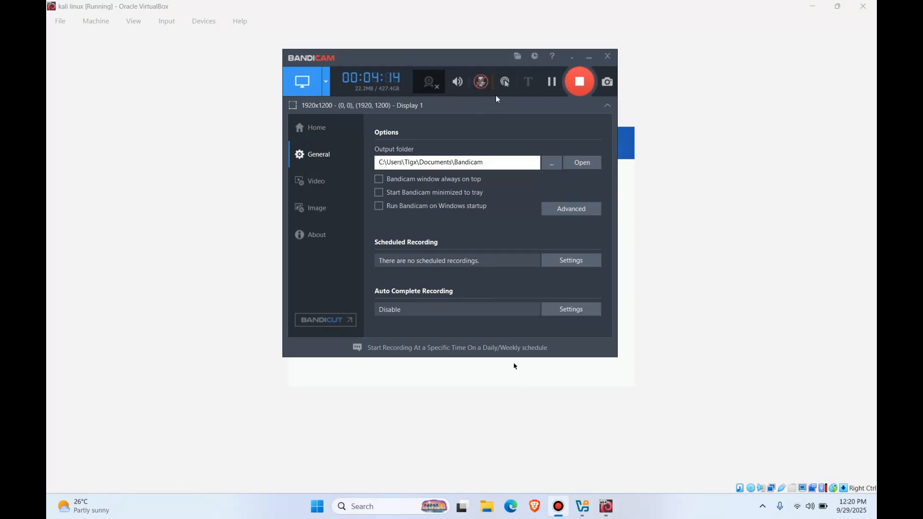
pyautogui.click(593, 57)
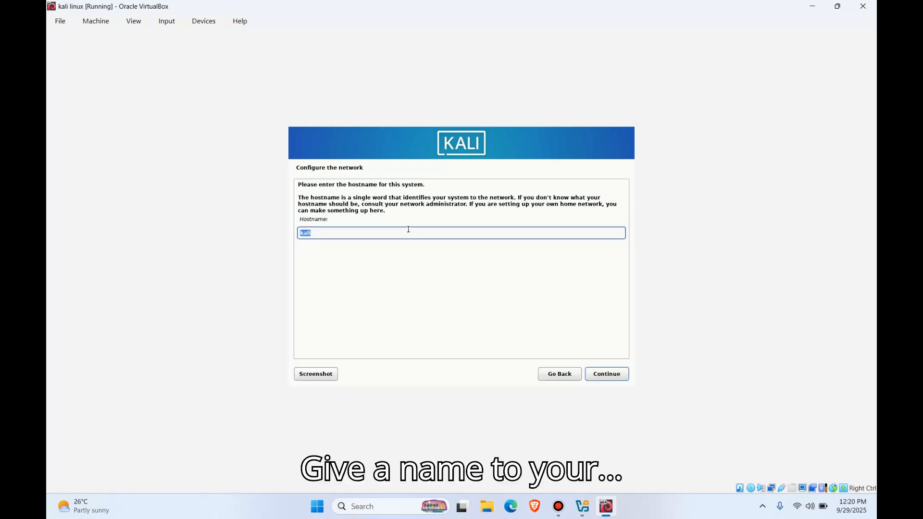
# Step: Accept kali as the system's hostname and continue to the domain name page
pyautogui.click(607, 375)
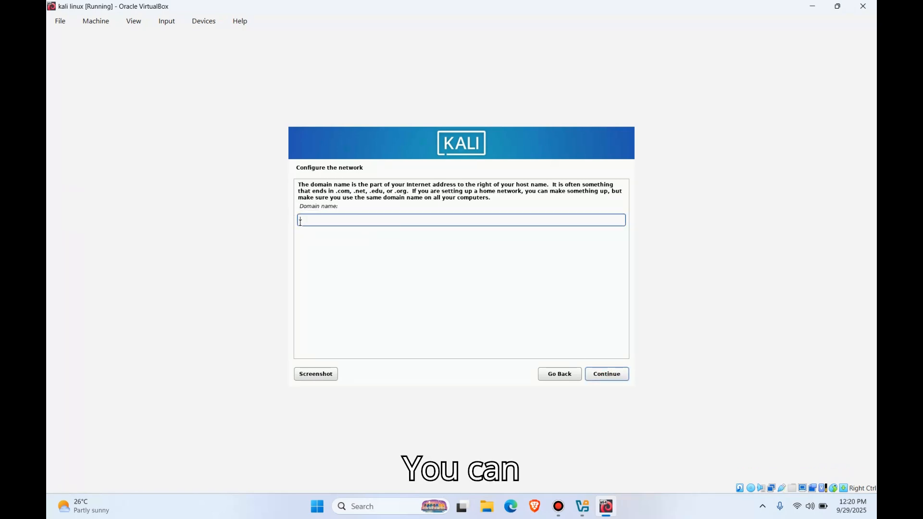
# Step: Leave the network domain name empty and continue to the user setup
pyautogui.click(311, 220)
pyautogui.click(311, 221)
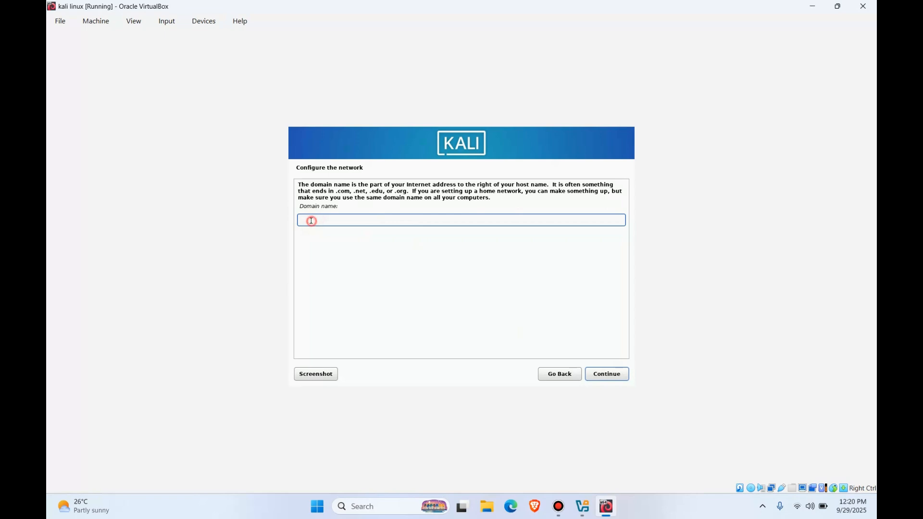
pyautogui.click(345, 227)
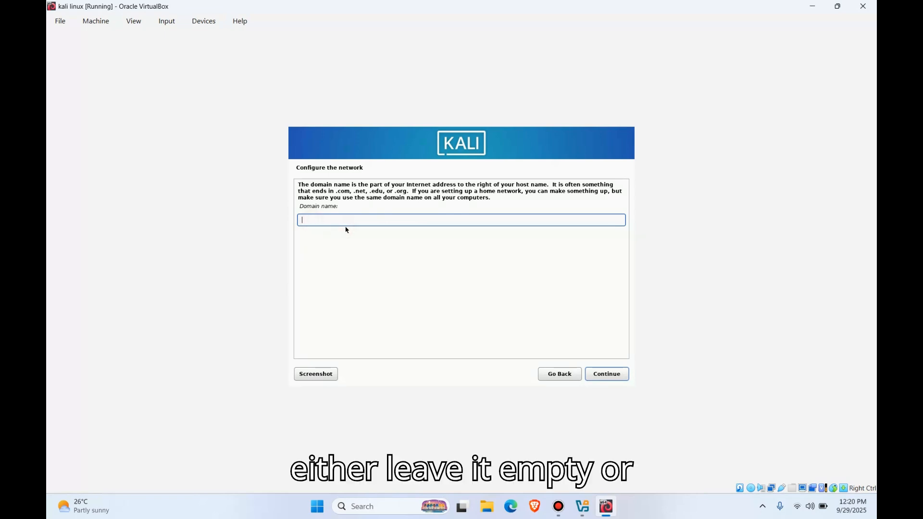
pyautogui.click(333, 250)
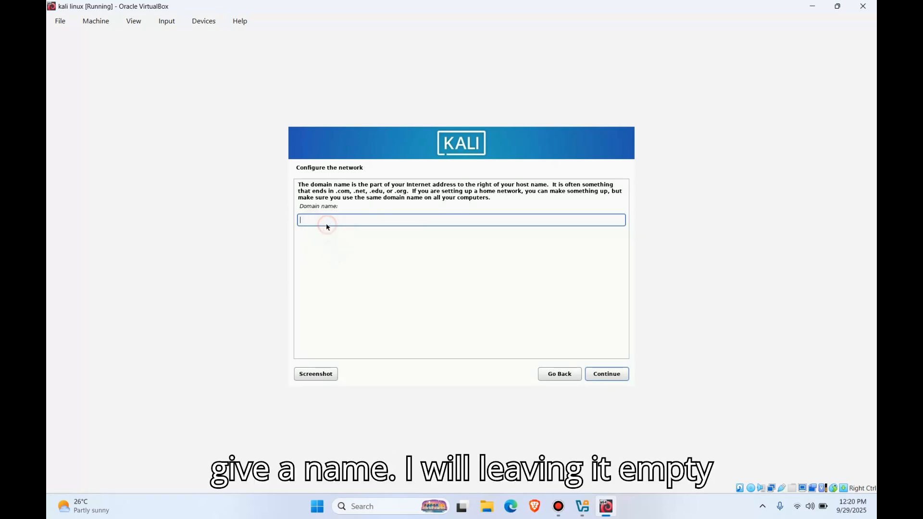
pyautogui.click(621, 375)
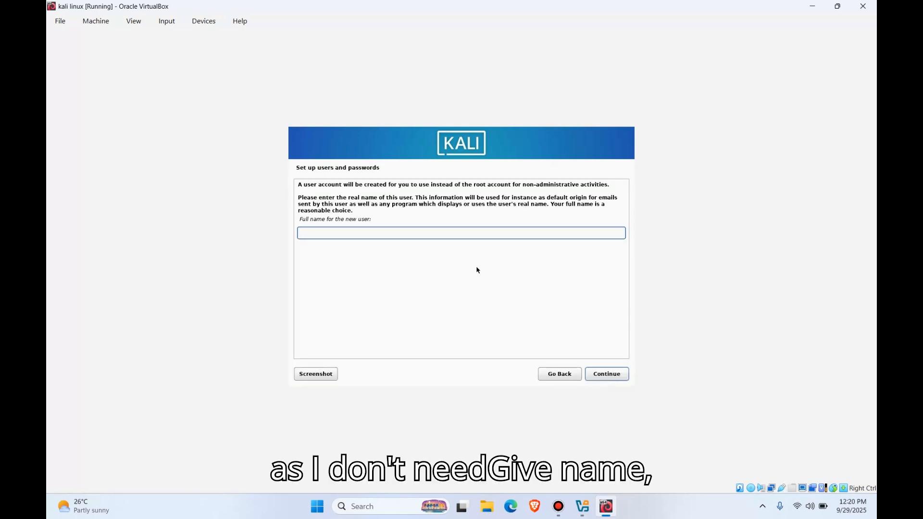
# Step: Enter the new user's full name and accept the suggested account username
pyautogui.click(446, 232)
pyautogui.write('tlgx')
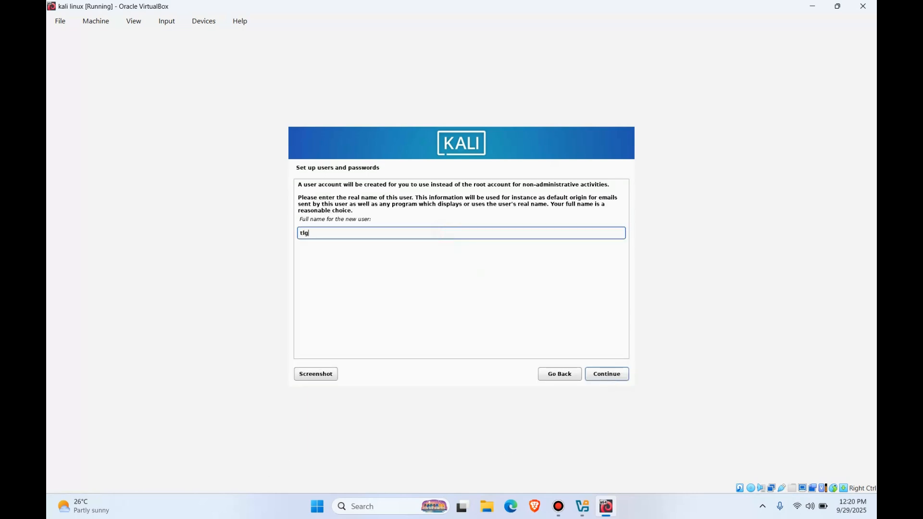
pyautogui.click(619, 381)
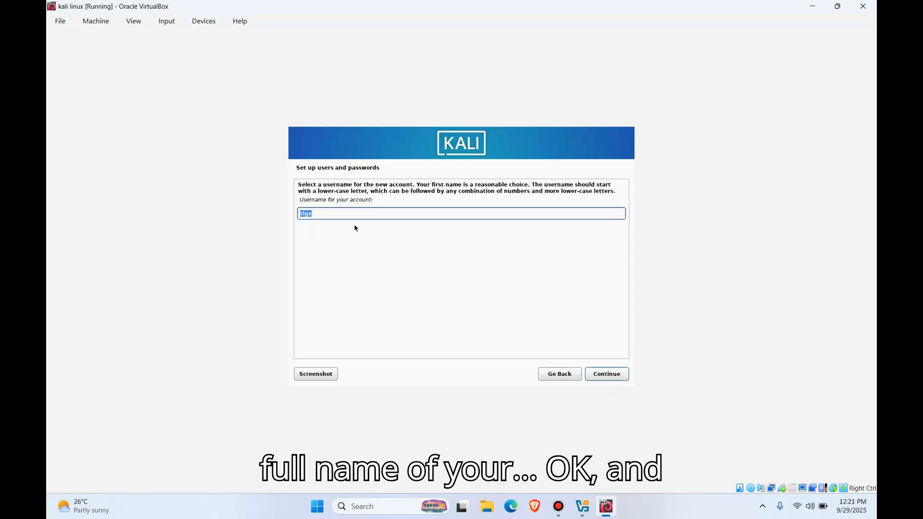
pyautogui.click(613, 377)
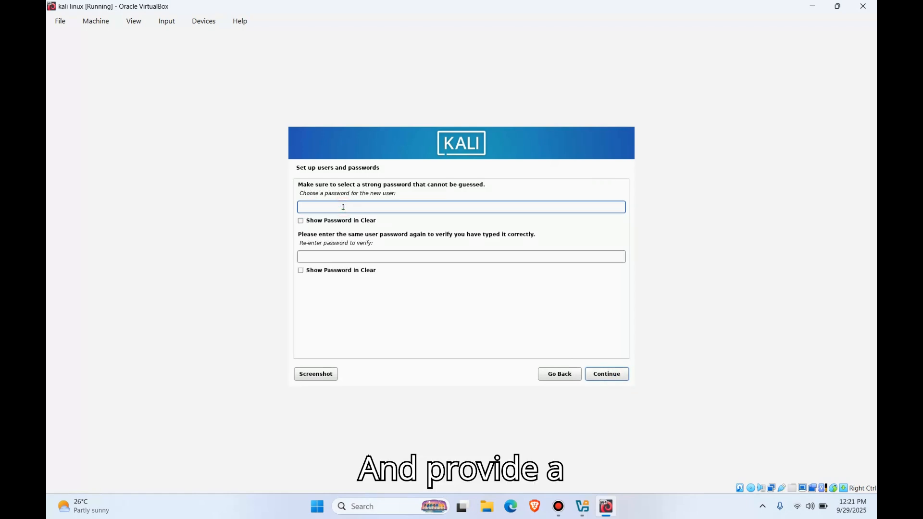
# Step: Enter a password for the new user and repeat it in the verification field
pyautogui.write('ka●●●●●●')
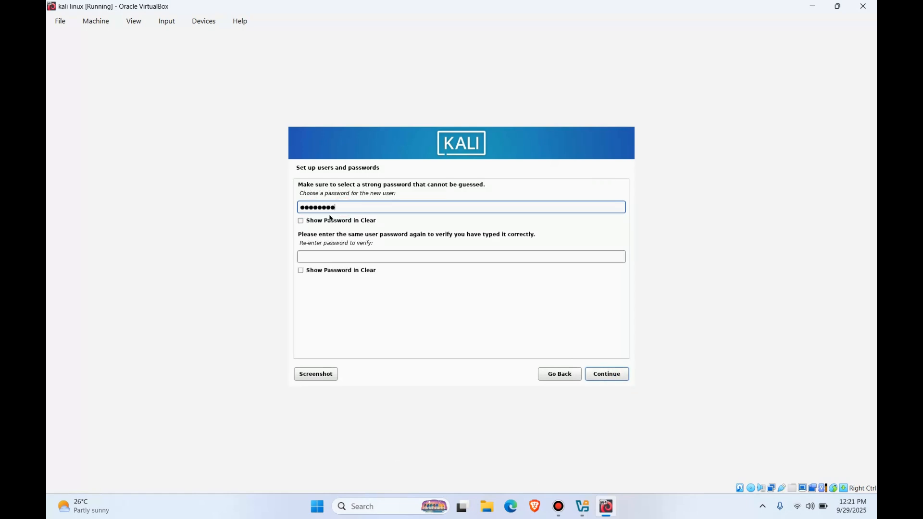
pyautogui.click(337, 256)
pyautogui.write('●●●●●●●')
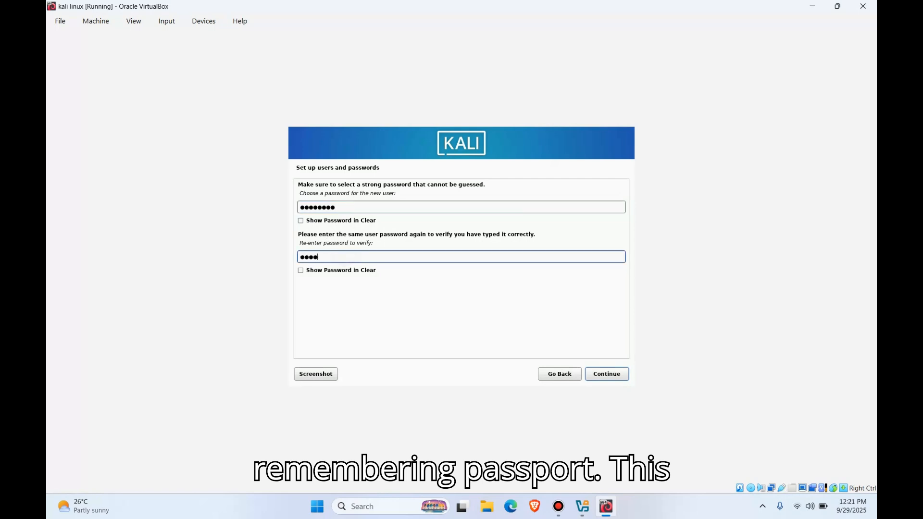
pyautogui.write('●')
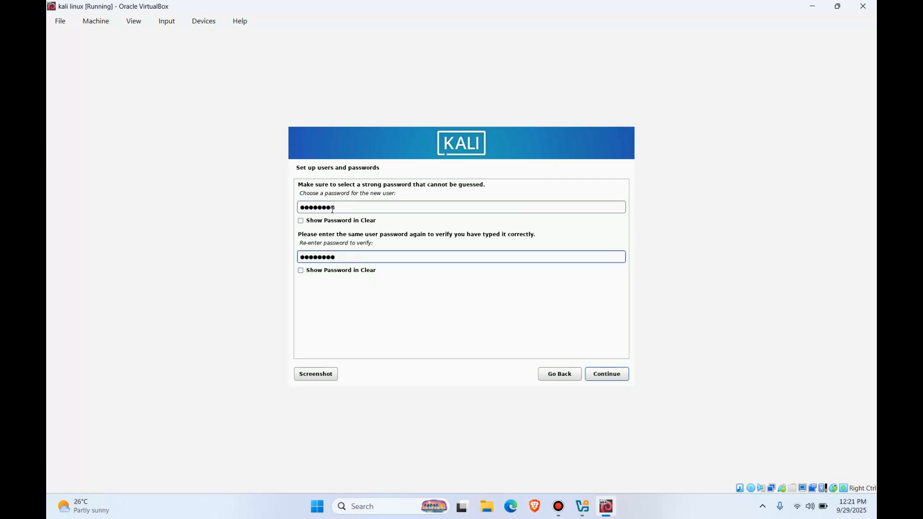
# Step: Clear the new user's password and enter a shorter four-character password instead
pyautogui.click(327, 189)
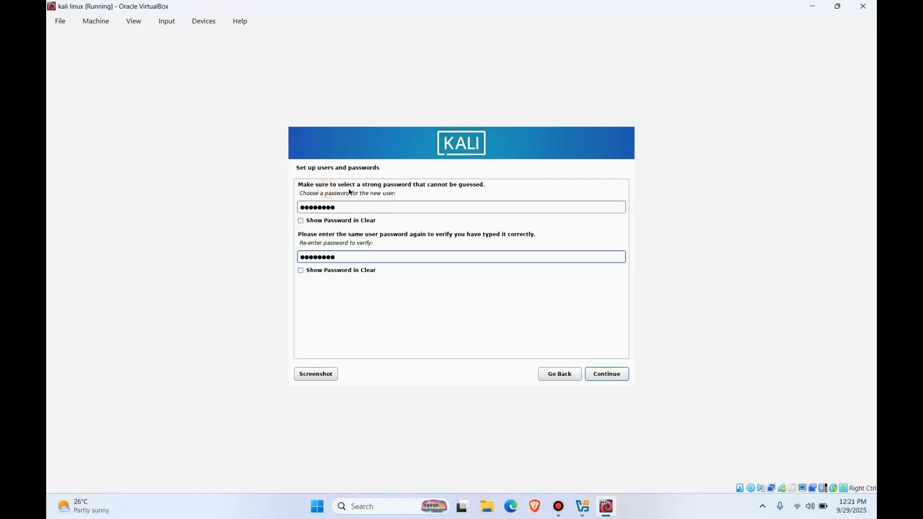
pyautogui.click(377, 207)
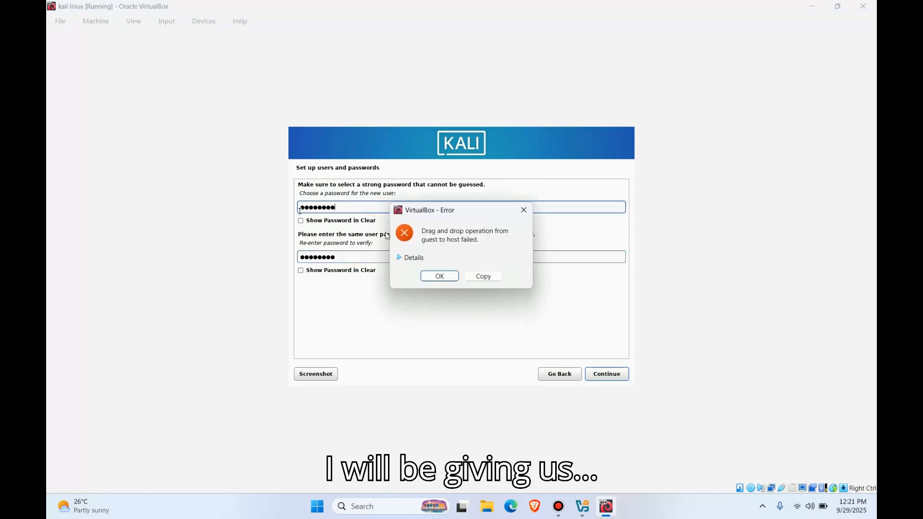
pyautogui.click(432, 275)
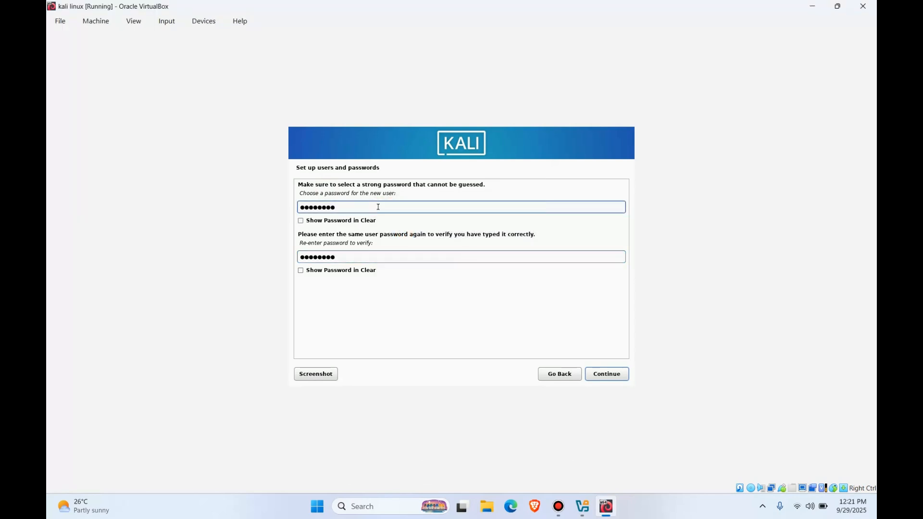
pyautogui.moveTo(379, 207); pyautogui.dragTo(295, 207)
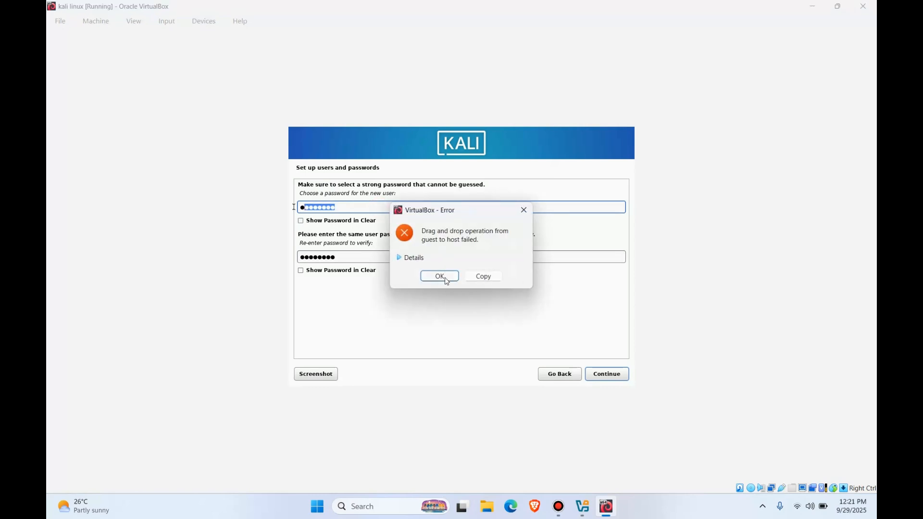
pyautogui.click(447, 281)
pyautogui.press('BackSpace')
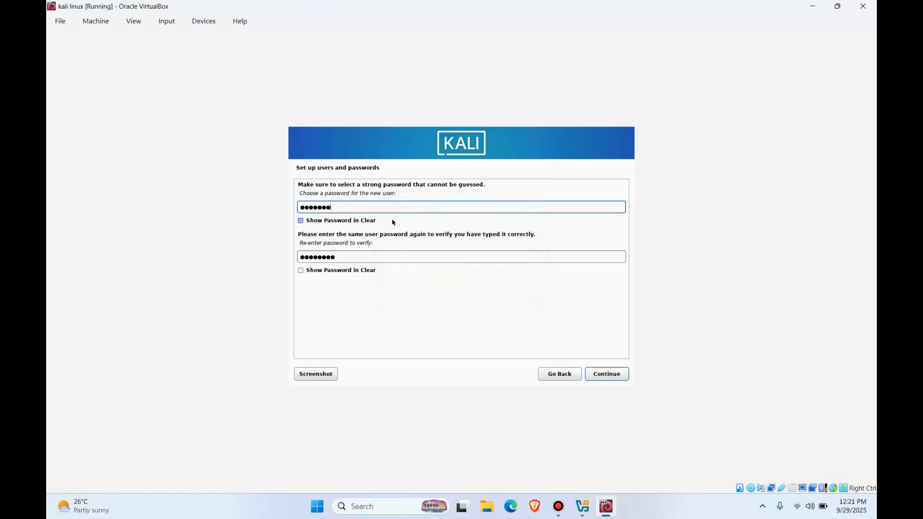
pyautogui.press('BackSpace')
pyautogui.press('BackSpace')
pyautogui.press('BackSpace')
pyautogui.press('BackSpace')
pyautogui.press('BackSpace')
pyautogui.press('BackSpace')
pyautogui.press('BackSpace')
pyautogui.write('●●●●')
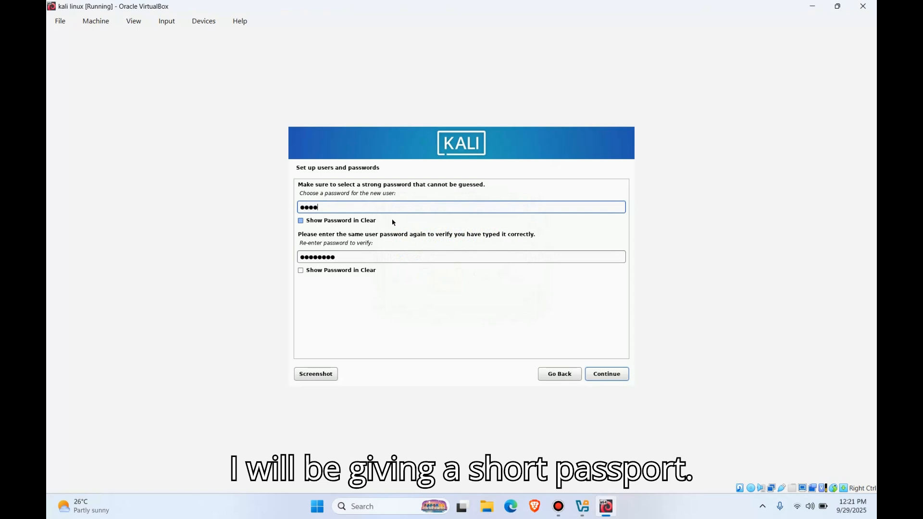
# Step: Replace the verification entry with the same shorter password and continue to the time zone selection
pyautogui.click(385, 260)
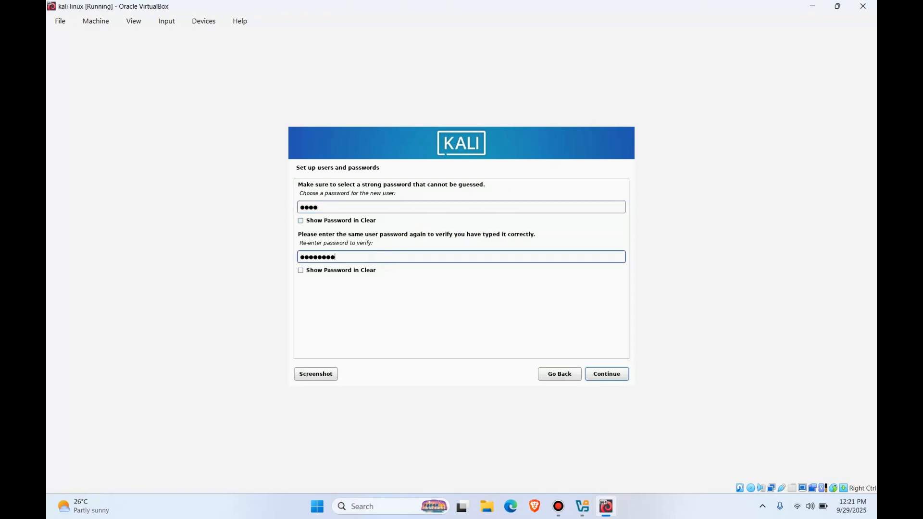
pyautogui.press('BackSpace')
pyautogui.press('BackSpace')
pyautogui.press('BackSpace')
pyautogui.press('BackSpace')
pyautogui.press('BackSpace')
pyautogui.press('BackSpace')
pyautogui.press('BackSpace')
pyautogui.press('BackSpace')
pyautogui.write('●●●●')
pyautogui.click(606, 374)
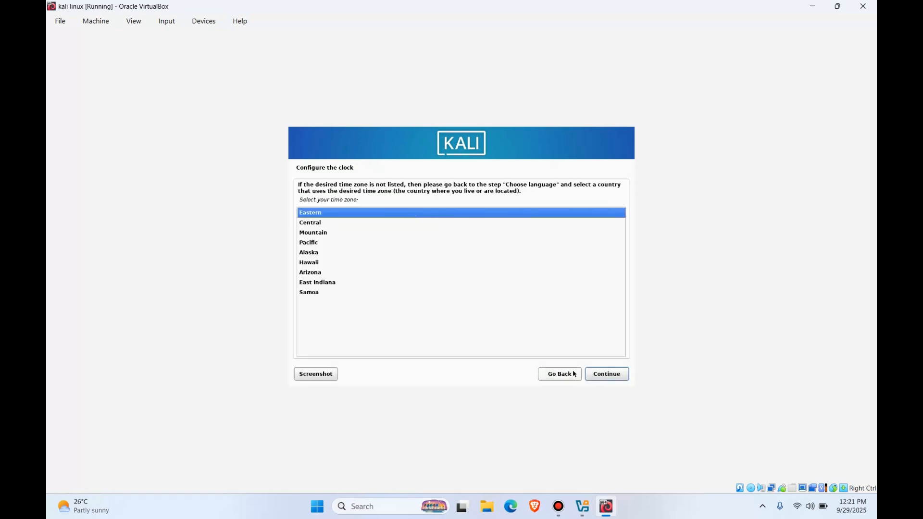
# Step: Accept Eastern as the system's time zone
pyautogui.click(623, 375)
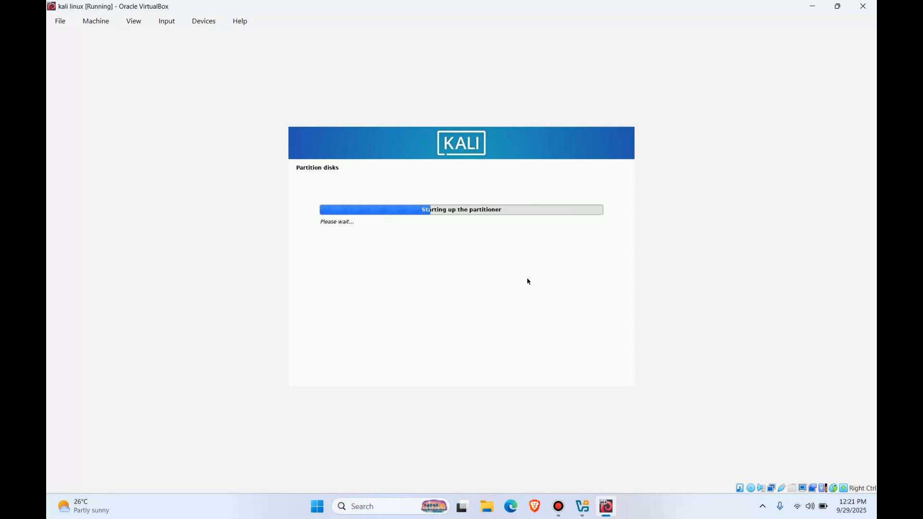
pyautogui.click(558, 507)
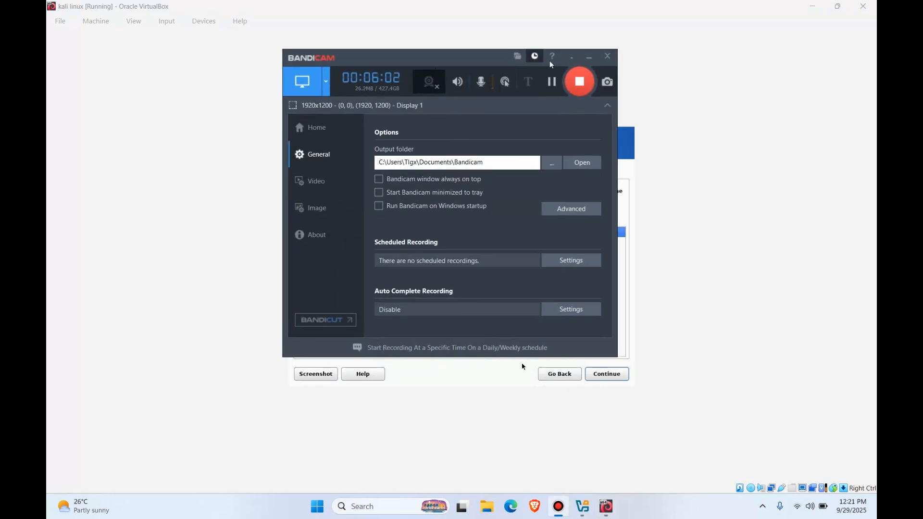
pyautogui.click(589, 57)
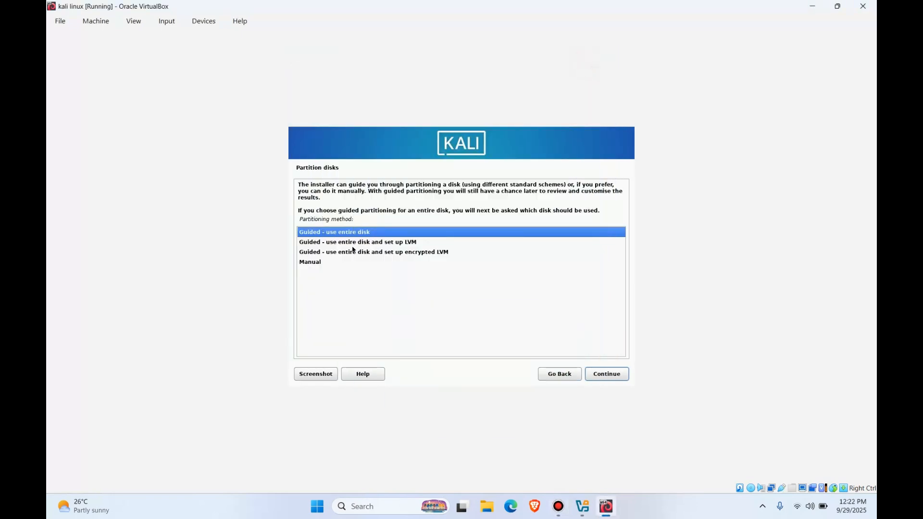
# Step: Set up guided partitioning of the entire SCSI3 (sda) VBOX HARDDISK with all files in one partition
pyautogui.click(299, 167)
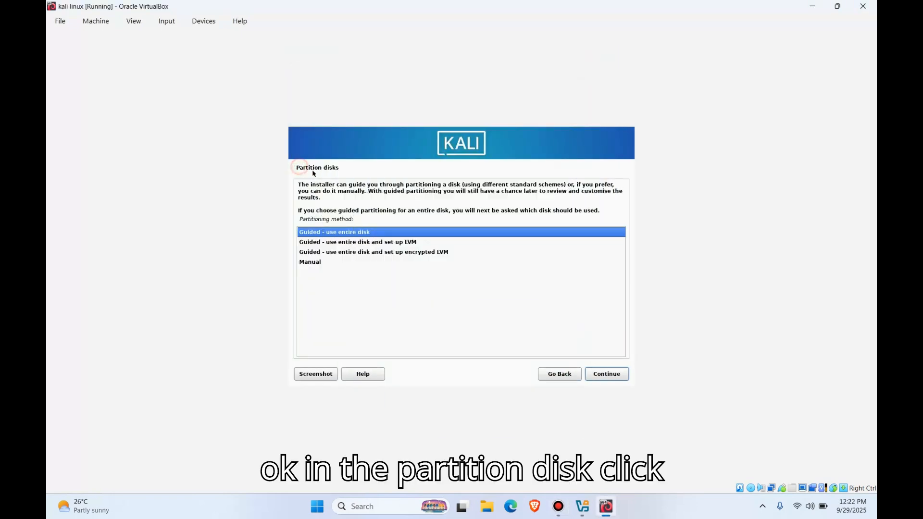
pyautogui.click(333, 233)
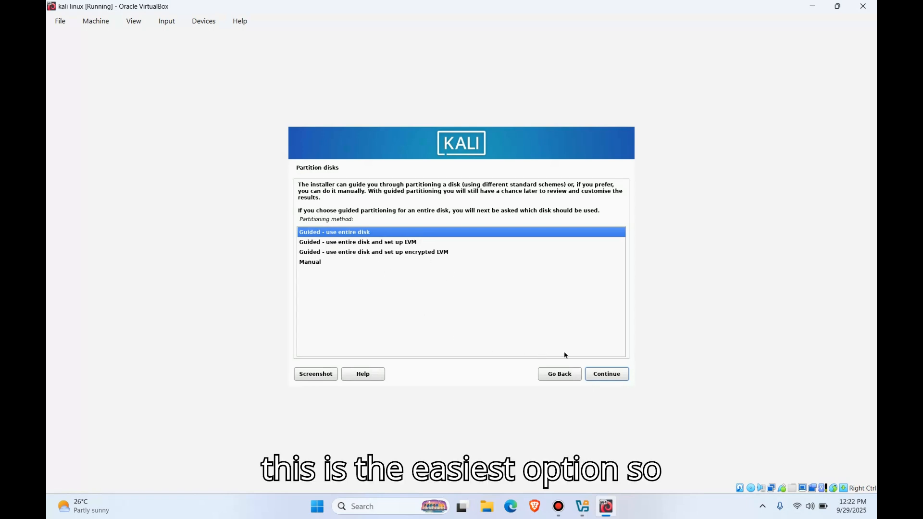
pyautogui.click(613, 376)
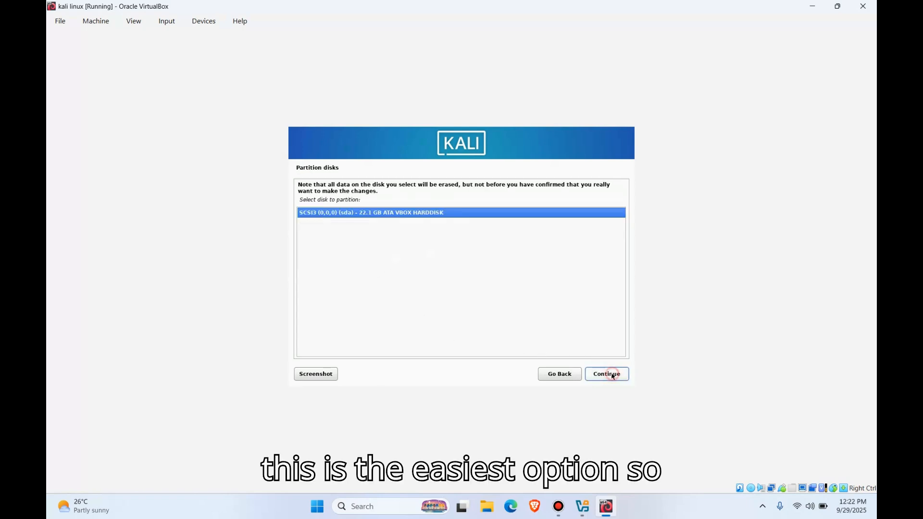
pyautogui.click(613, 375)
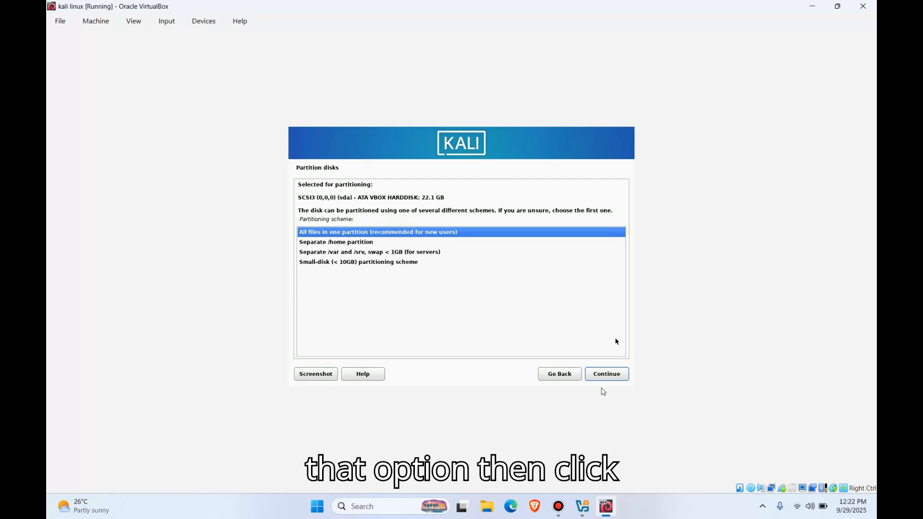
pyautogui.click(605, 379)
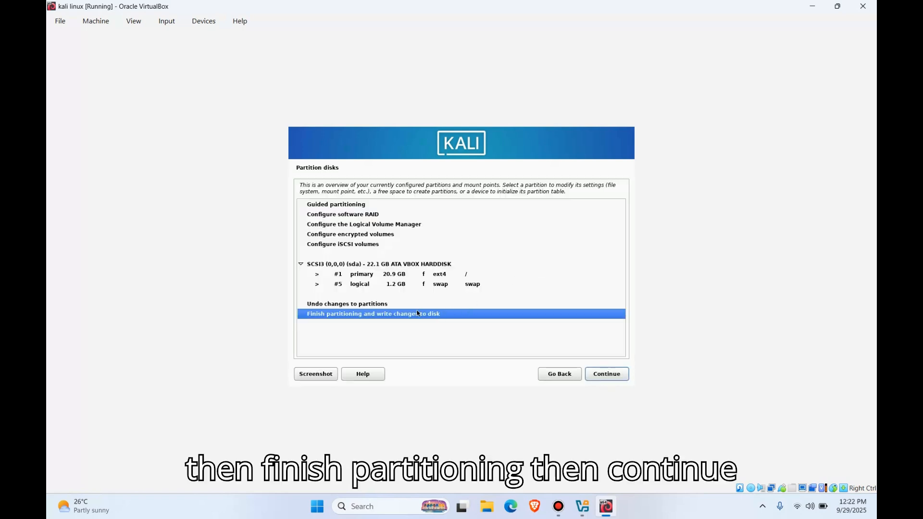
# Step: Finish partitioning and confirm with Yes that the changes are written to the disk
pyautogui.click(607, 374)
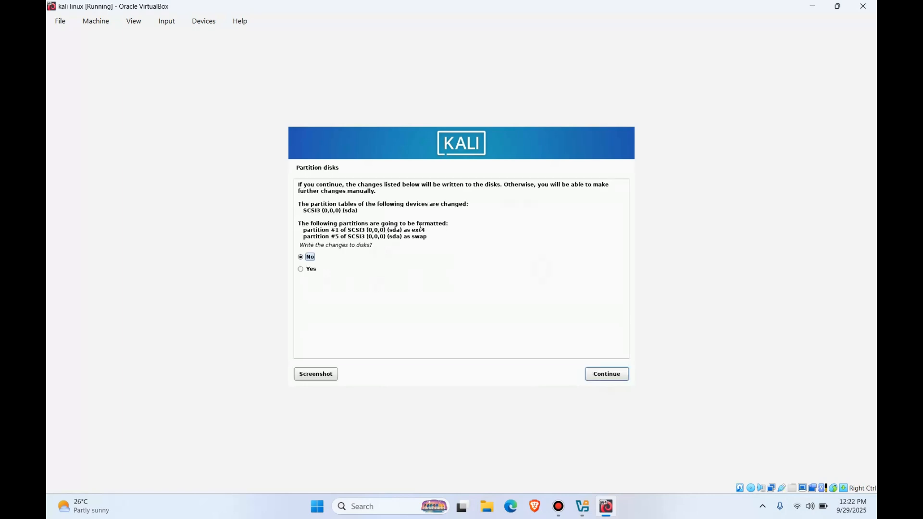
pyautogui.click(301, 269)
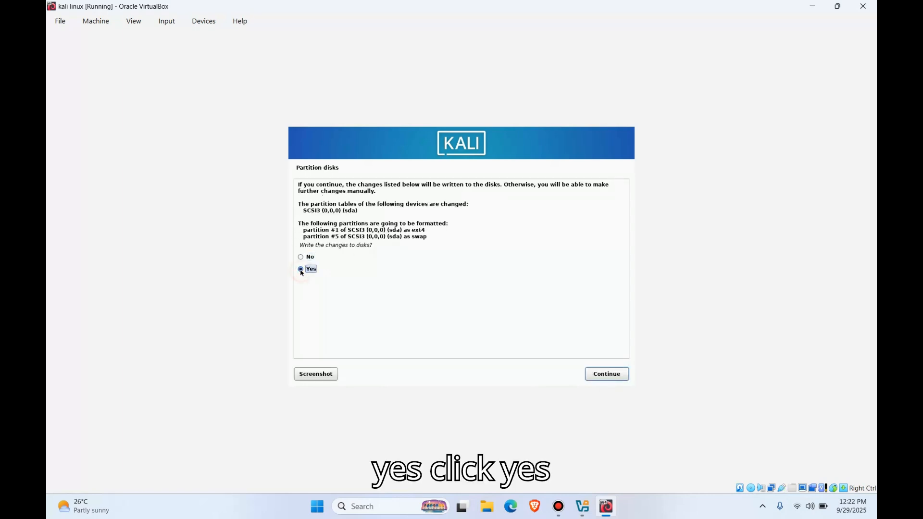
pyautogui.click(608, 374)
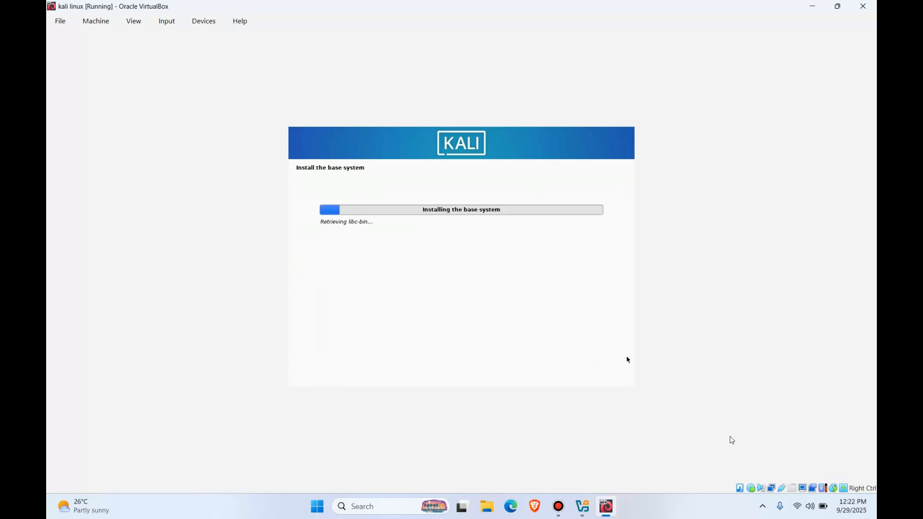
pyautogui.click(811, 507)
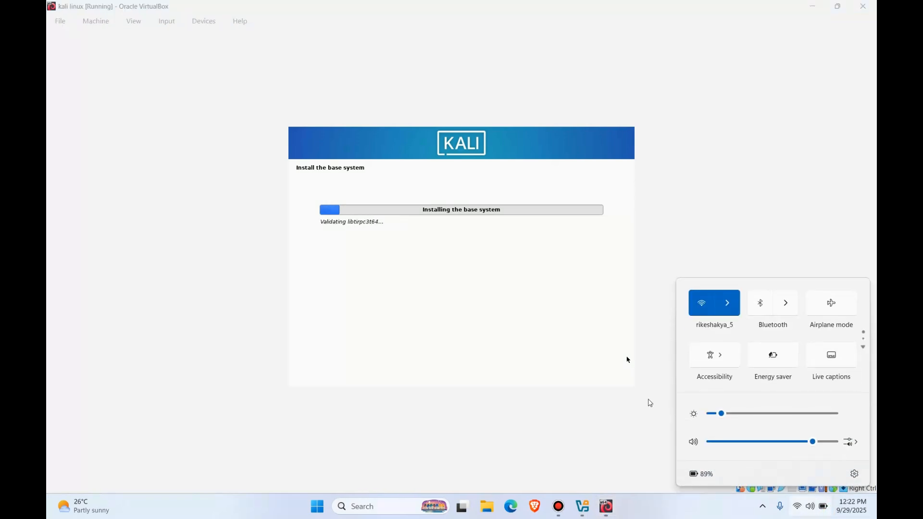
pyautogui.click(624, 377)
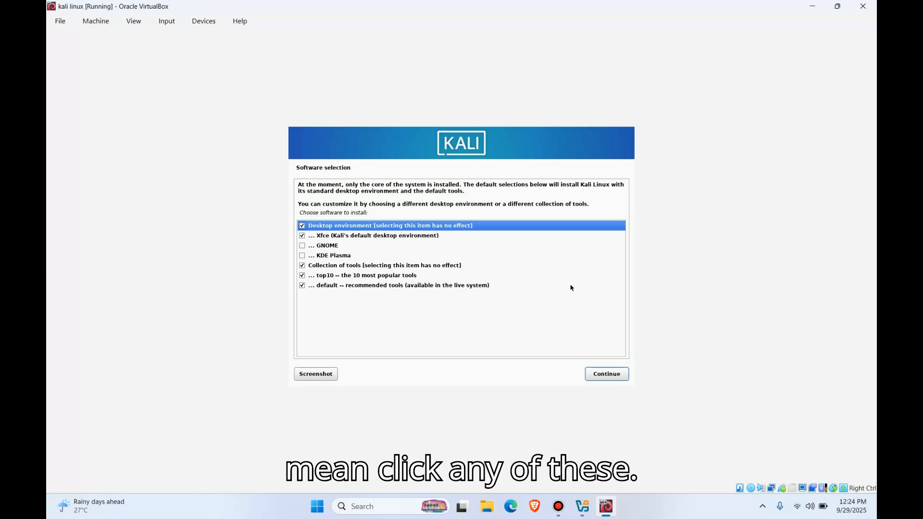
# Step: Install the default software selection with the Xfce desktop and the top10 and default tool collections
pyautogui.click(615, 377)
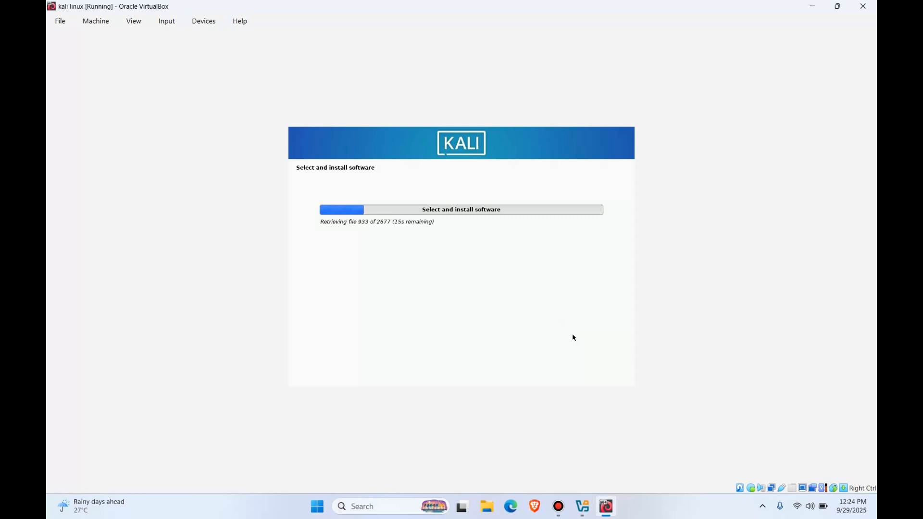
pyautogui.click(559, 506)
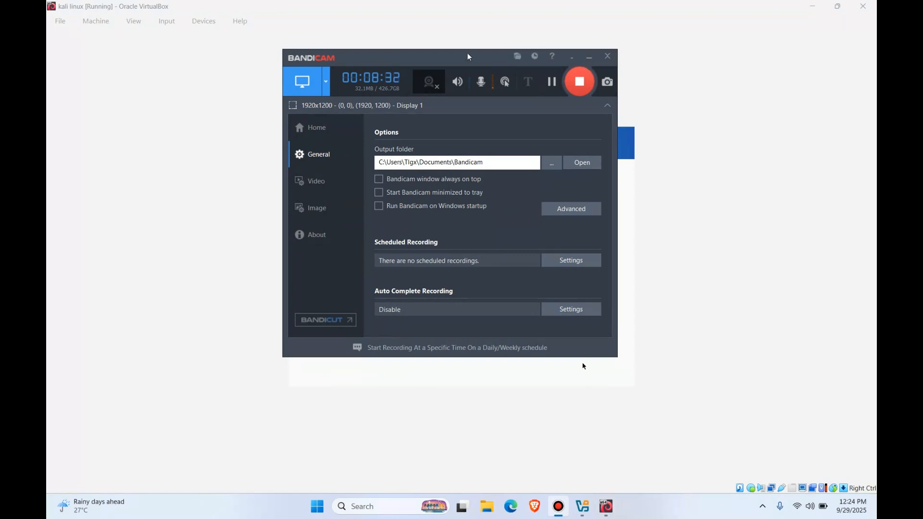
pyautogui.click(469, 41)
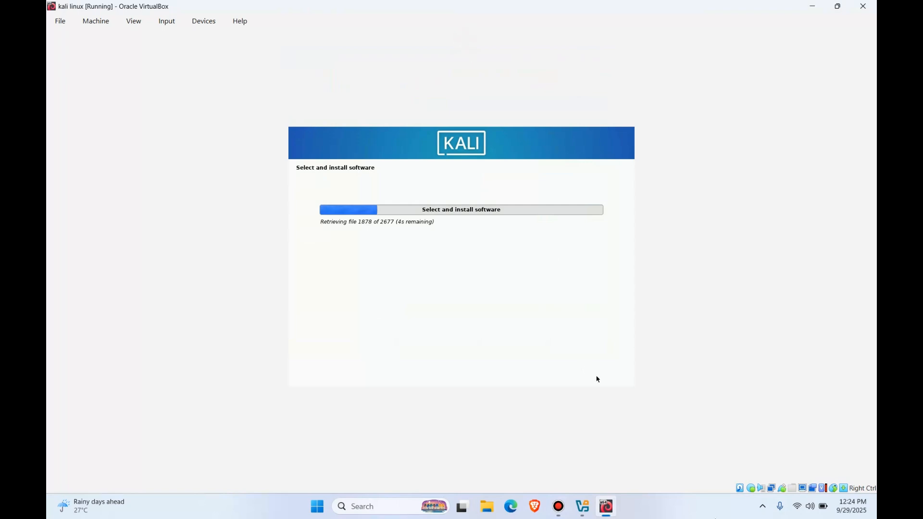
pyautogui.click(582, 506)
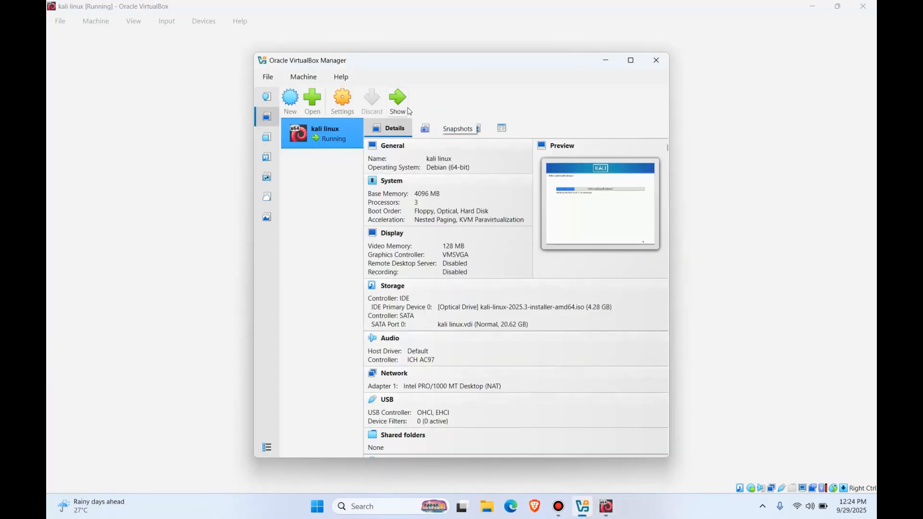
pyautogui.click(605, 60)
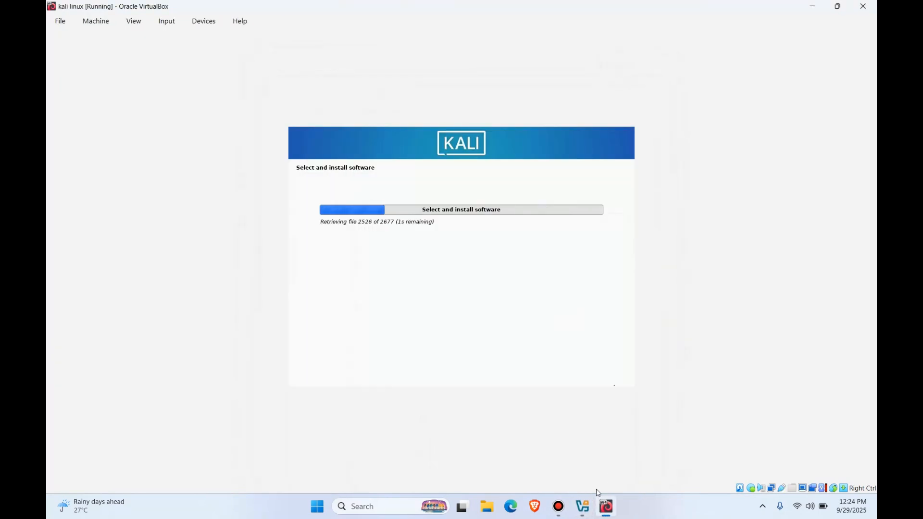
pyautogui.click(565, 509)
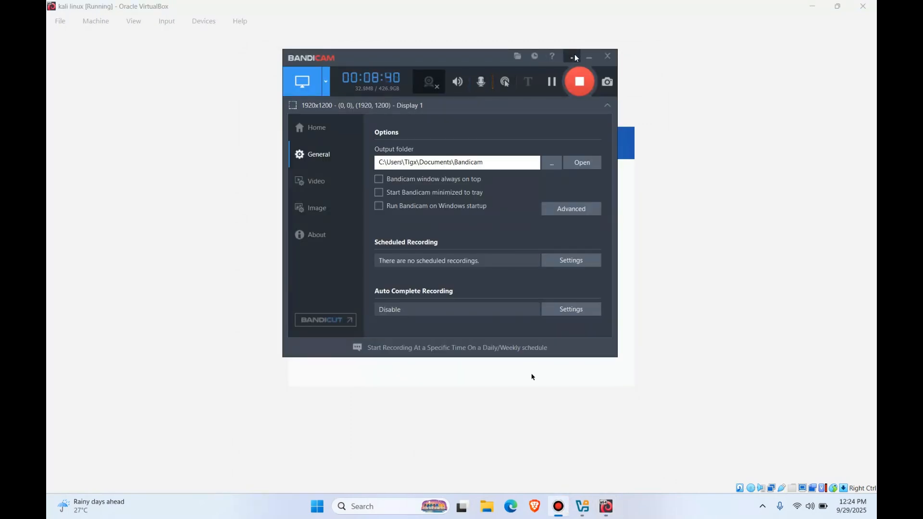
pyautogui.click(589, 58)
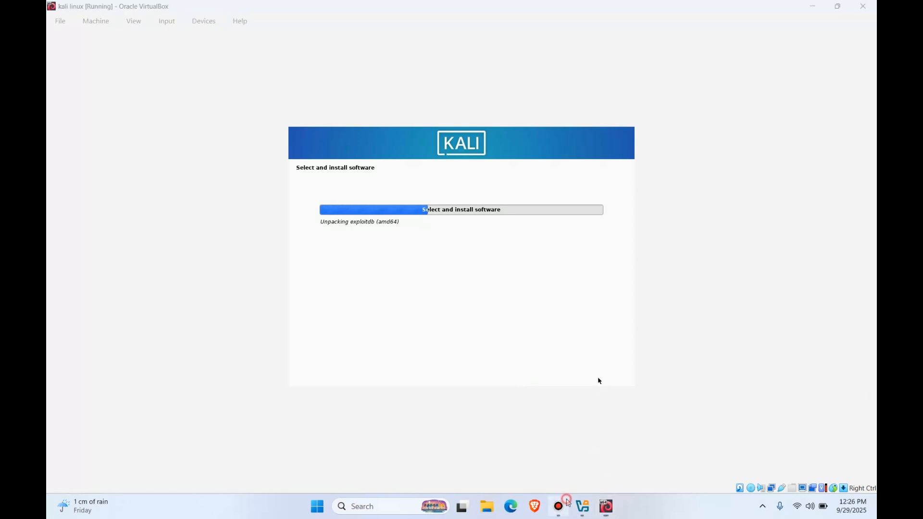
pyautogui.click(558, 507)
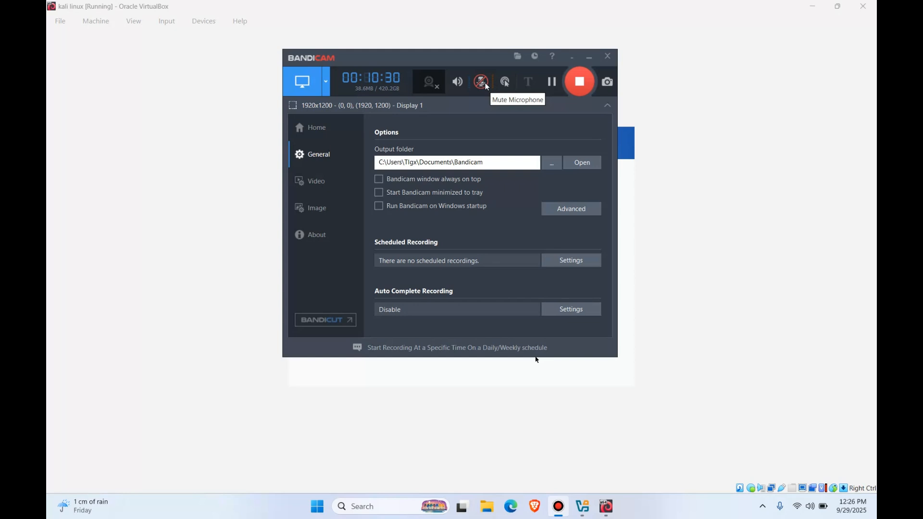
pyautogui.click(483, 84)
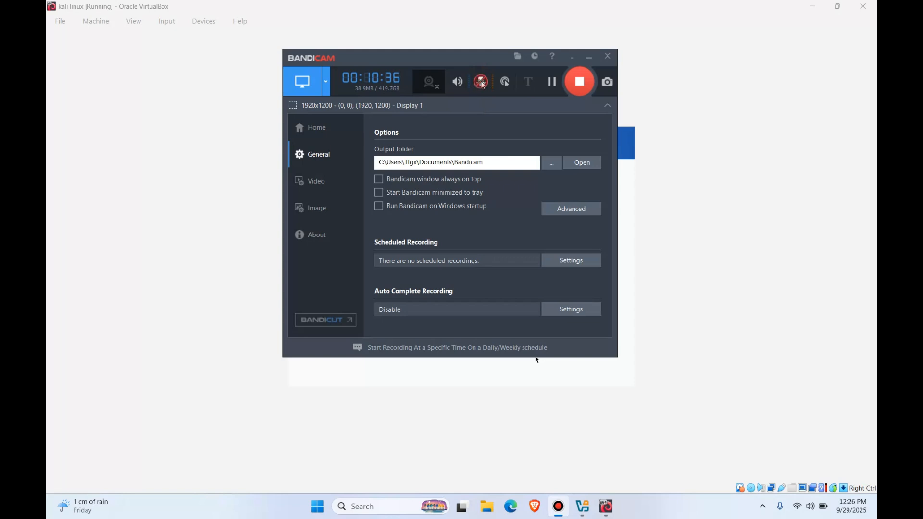
pyautogui.click(483, 90)
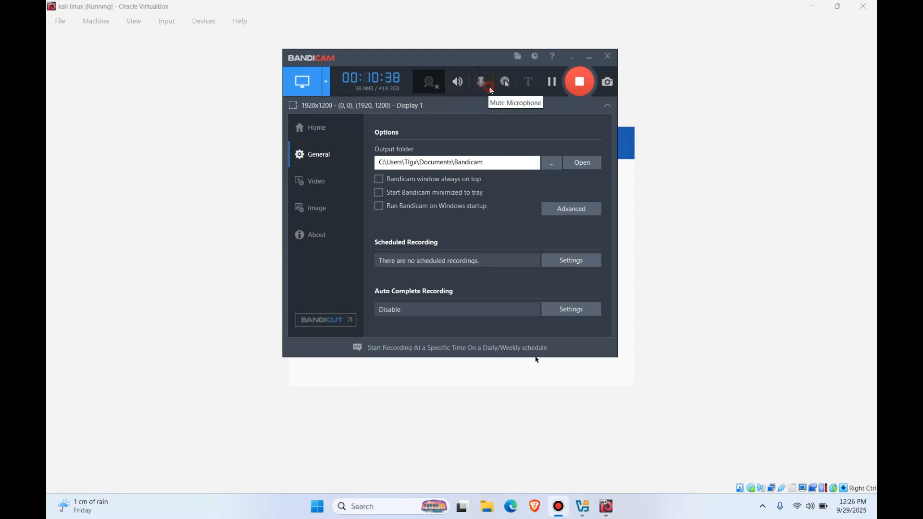
pyautogui.click(489, 86)
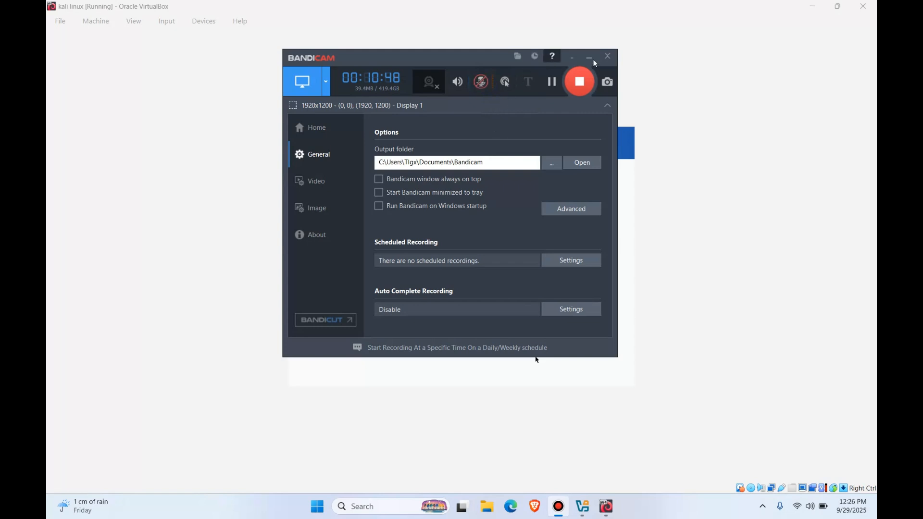
pyautogui.click(690, 72)
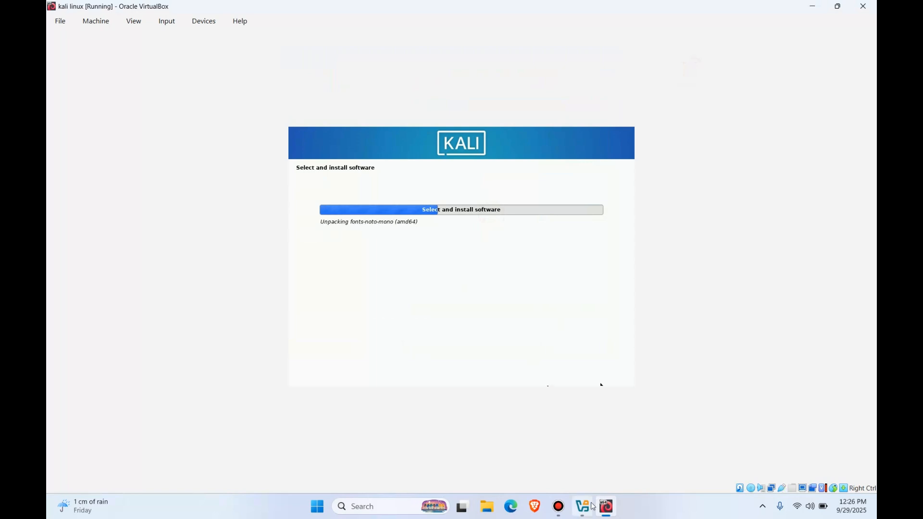
pyautogui.moveTo(588, 504)
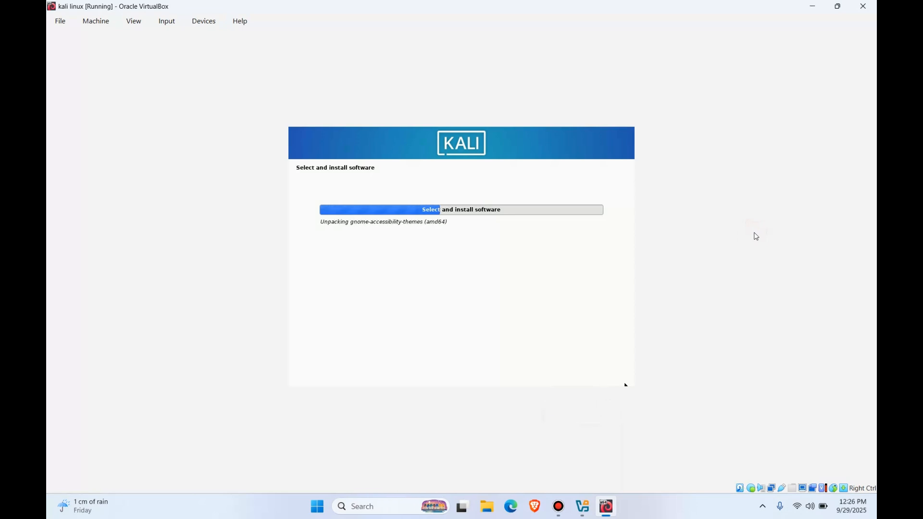
pyautogui.click(583, 506)
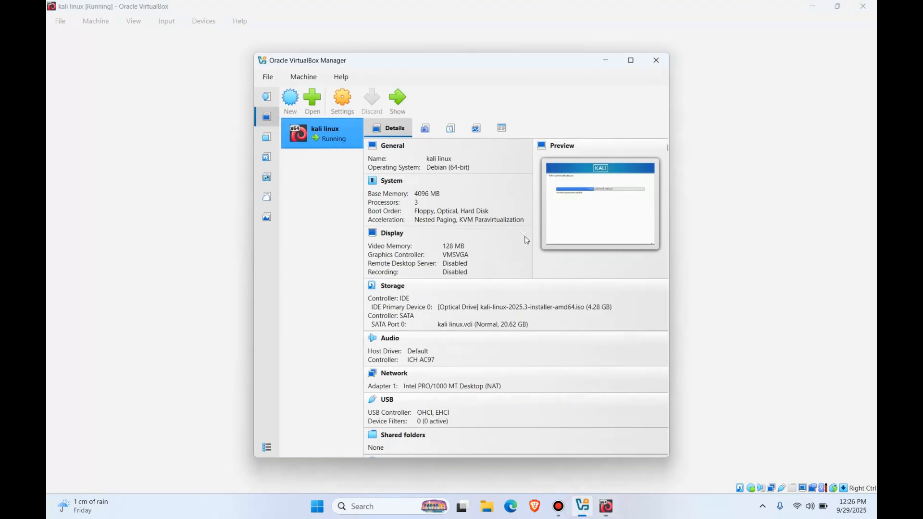
pyautogui.click(606, 60)
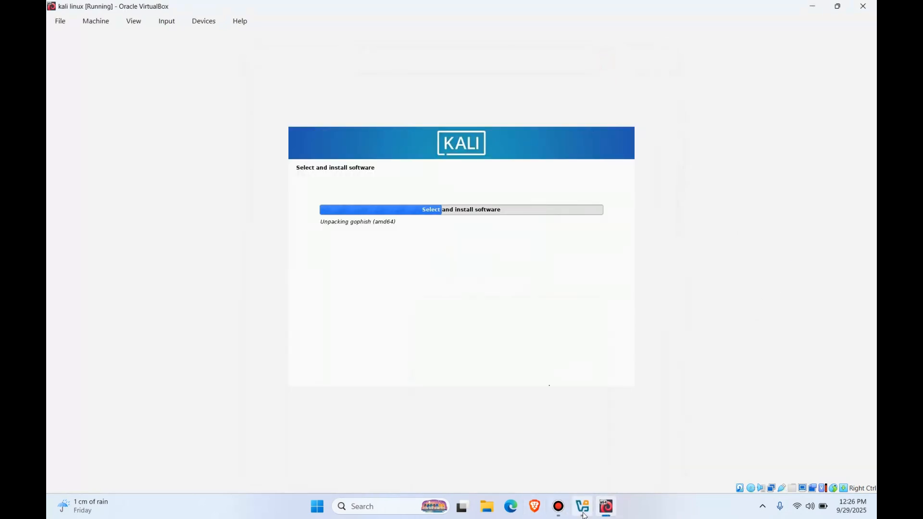
pyautogui.click(563, 508)
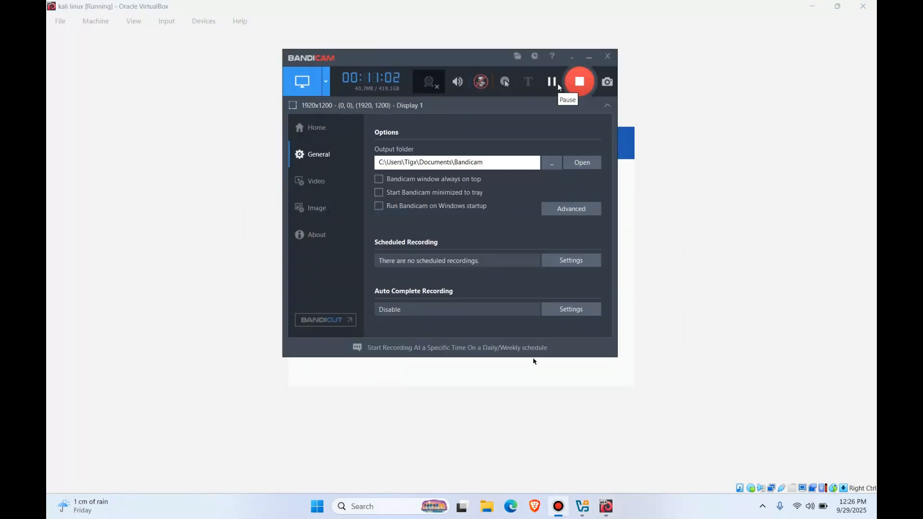
pyautogui.click(481, 82)
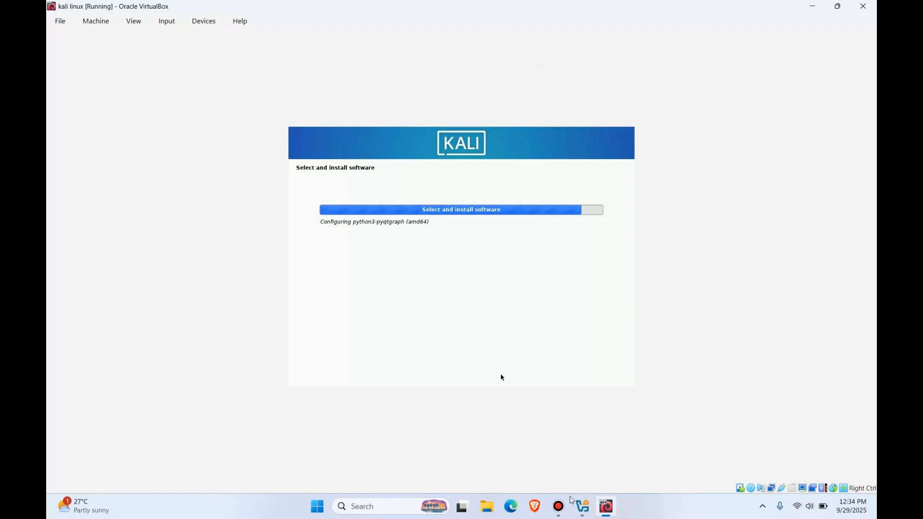
pyautogui.click(567, 506)
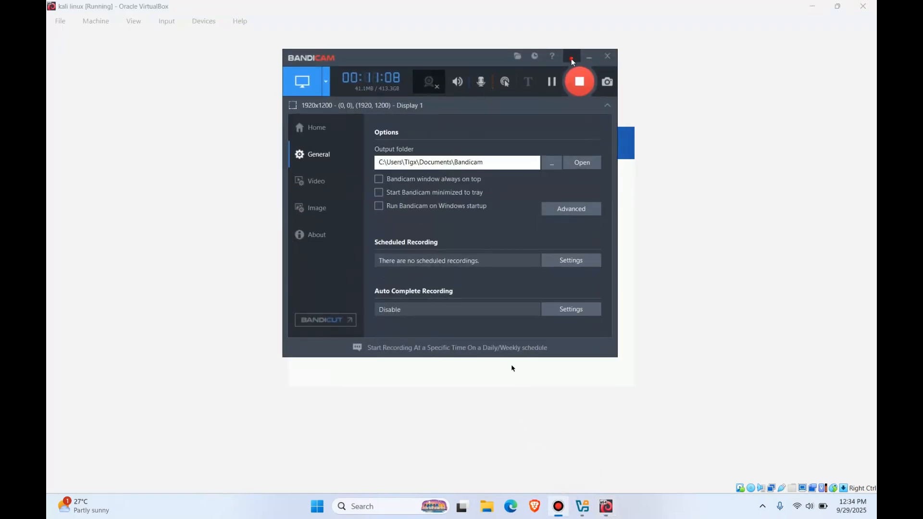
pyautogui.click(572, 59)
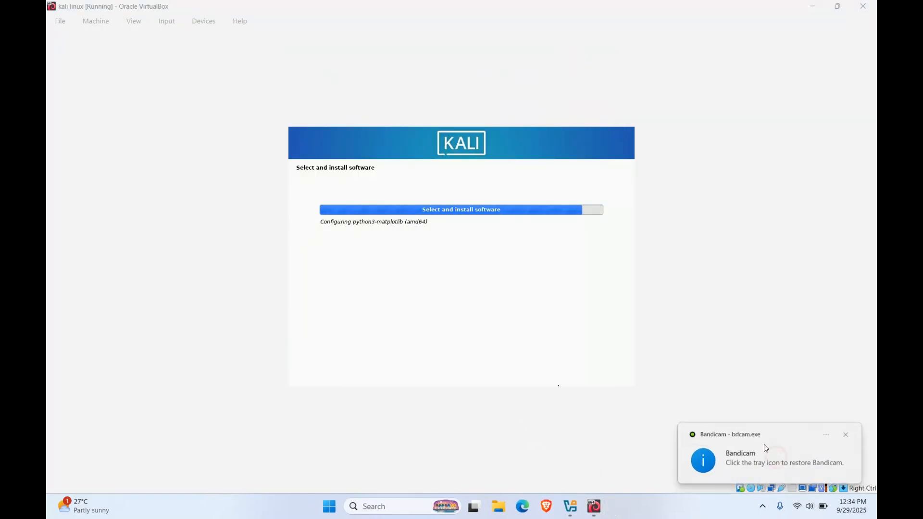
pyautogui.click(762, 506)
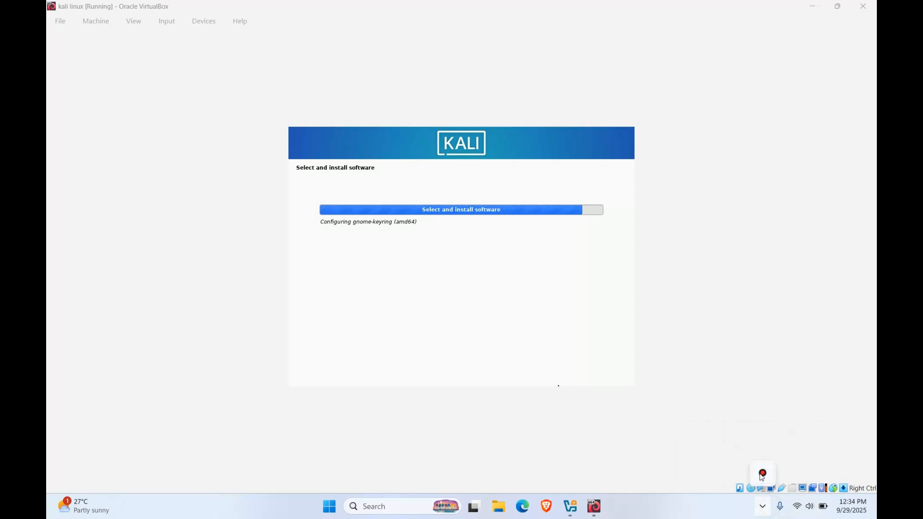
pyautogui.click(762, 473)
pyautogui.click(589, 56)
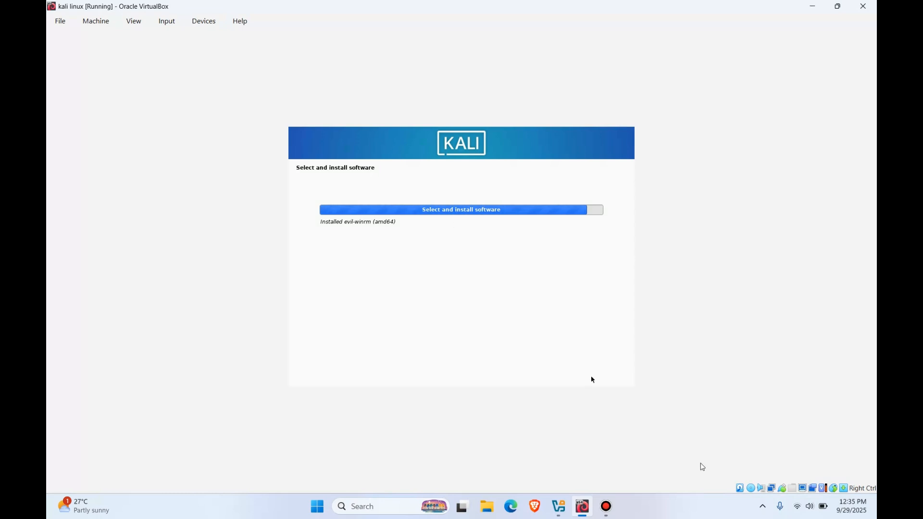
pyautogui.click(606, 507)
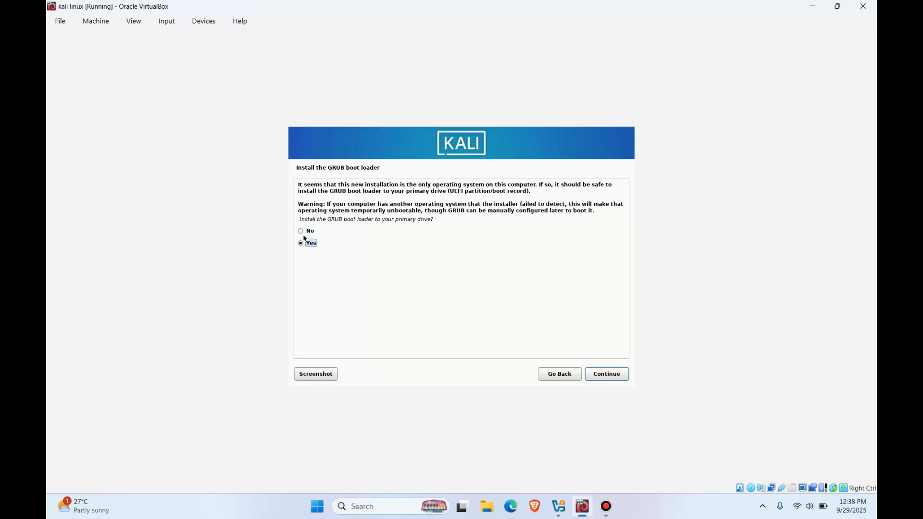
# Step: Agree to install the GRUB boot loader to the primary drive, using /dev/sda (the VBOX HARDDISK) as the device
pyautogui.click(301, 243)
pyautogui.click(299, 168)
pyautogui.click(604, 379)
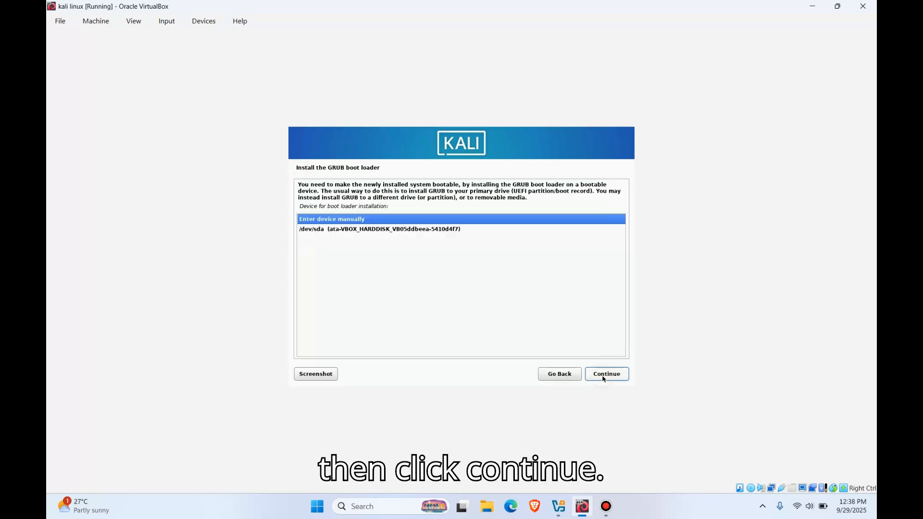
pyautogui.click(349, 230)
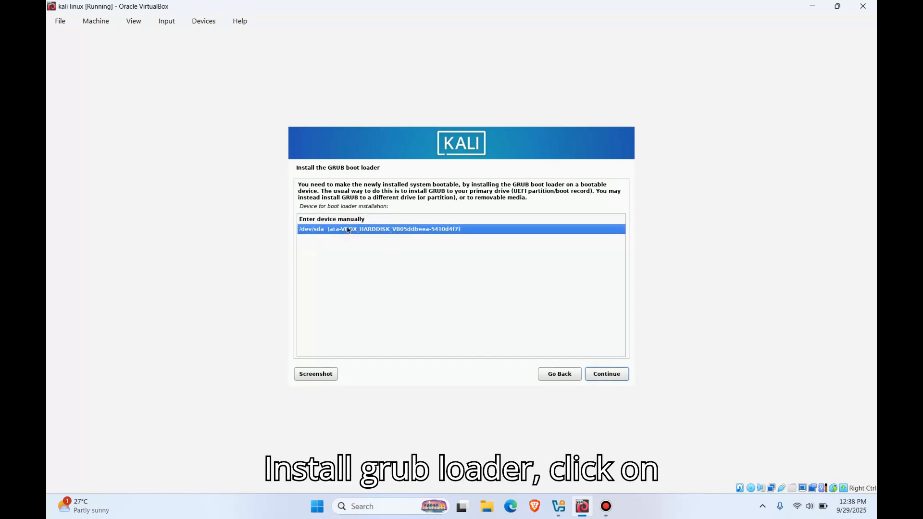
pyautogui.click(606, 374)
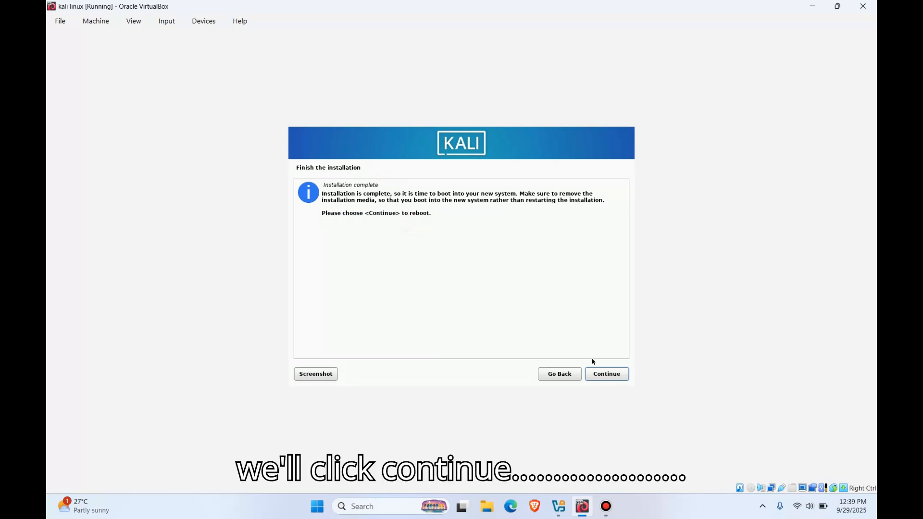
# Step: Finish the installation and reboot the virtual machine into the new system
pyautogui.click(606, 376)
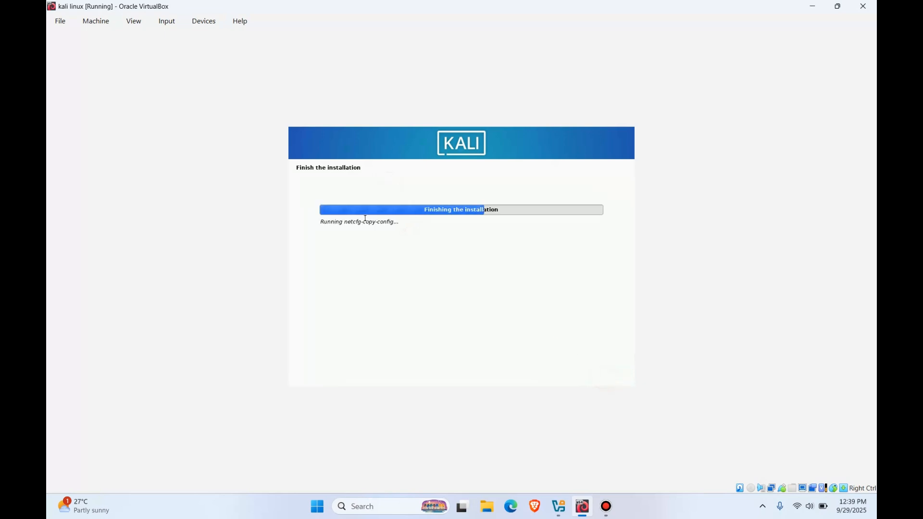
pyautogui.click(325, 224)
pyautogui.tripleClick(376, 219)
pyautogui.click(374, 240)
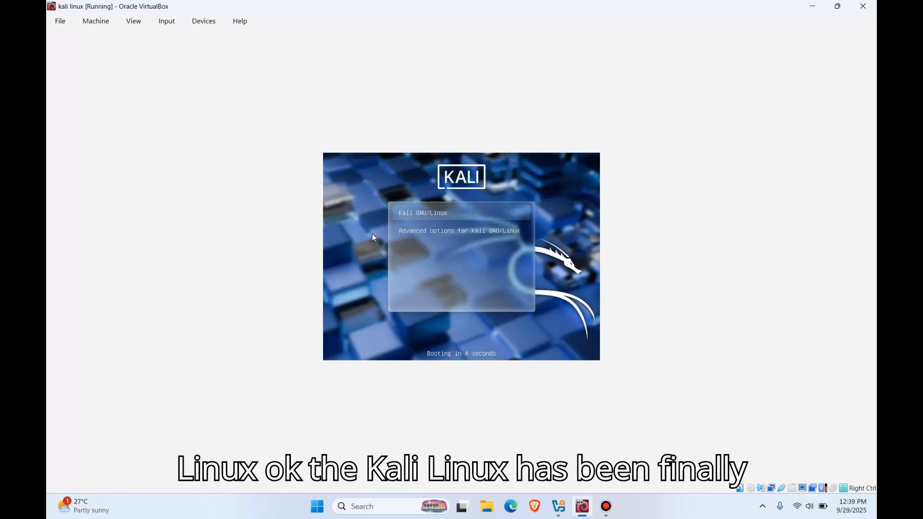
# Step: Boot the Kali GNU/Linux entry from the boot menu
pyautogui.press('Down')
pyautogui.press('Up')
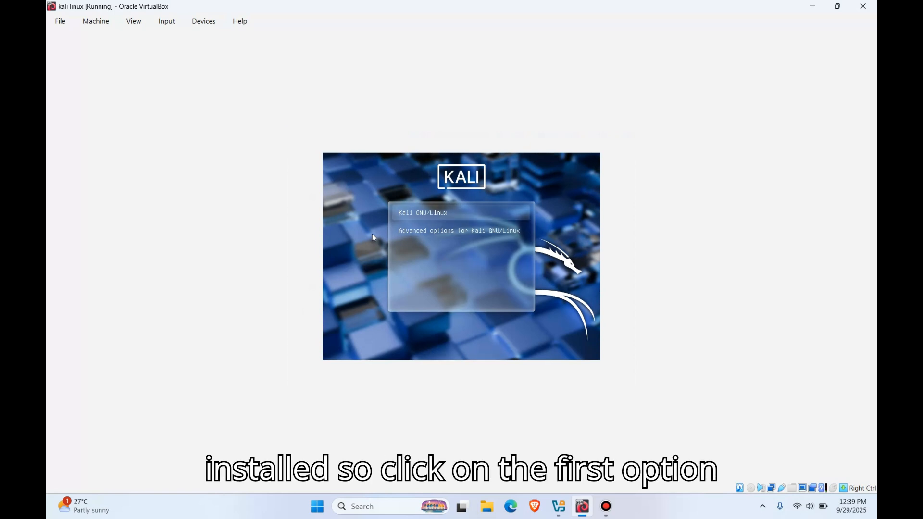
pyautogui.click(439, 213)
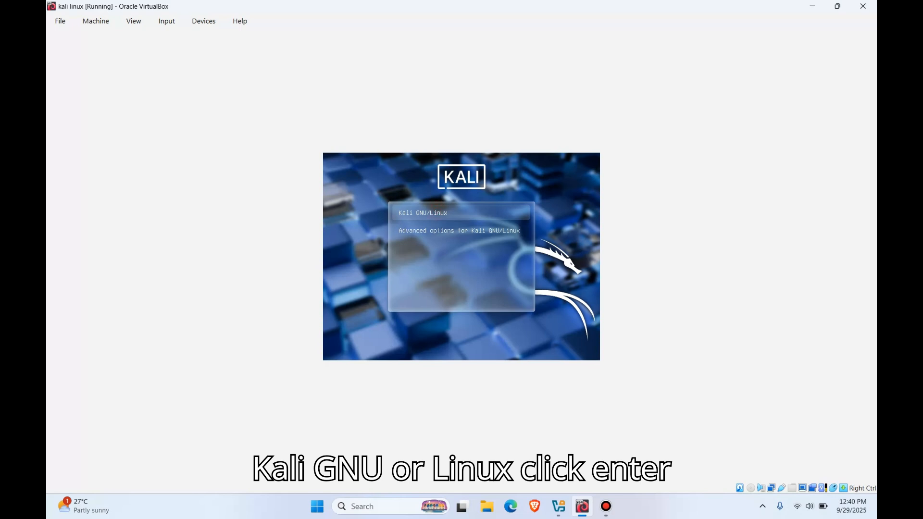
pyautogui.press('Return')
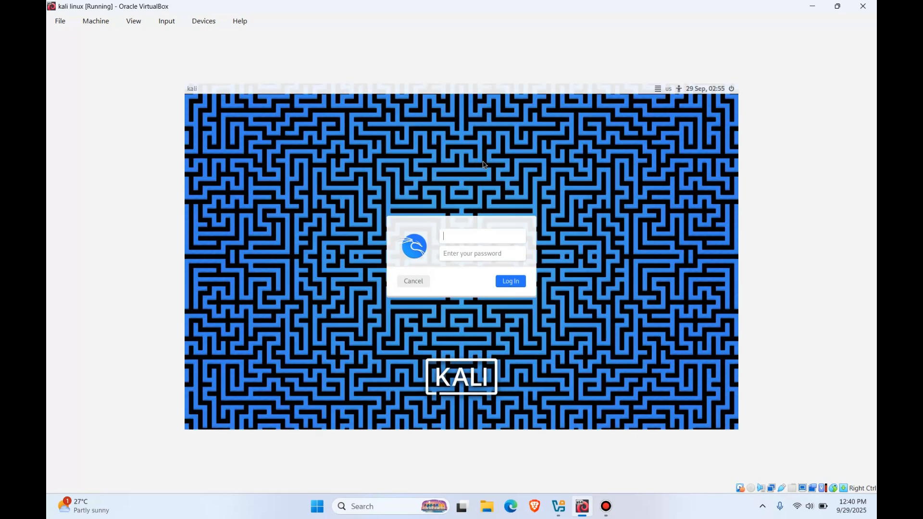
# Step: Try to log in with the username kali and the account password
pyautogui.press('Tab')
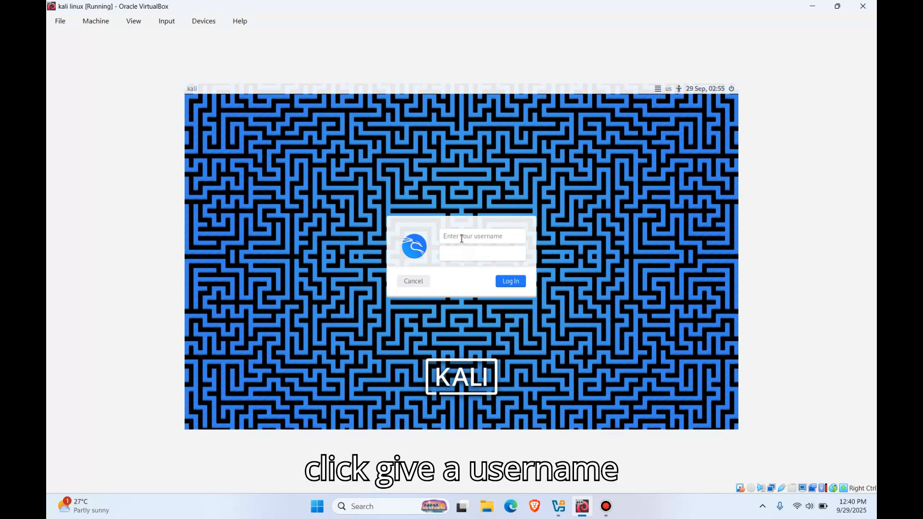
pyautogui.click(464, 236)
pyautogui.press('Tab')
pyautogui.click(479, 238)
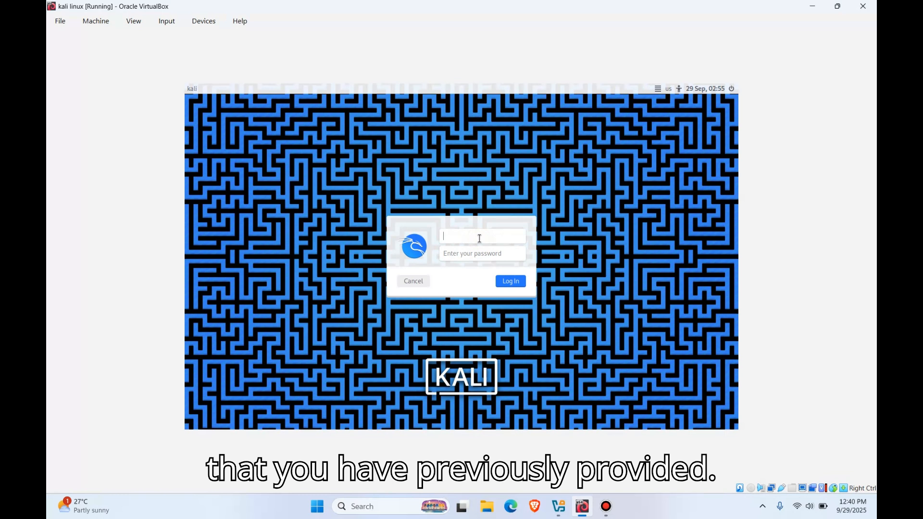
pyautogui.write('kali')
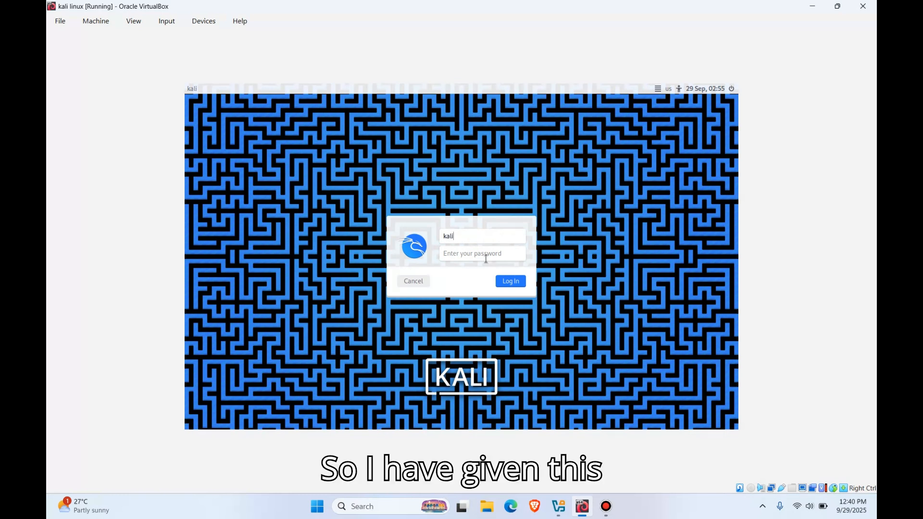
pyautogui.click(481, 254)
pyautogui.write('ka')
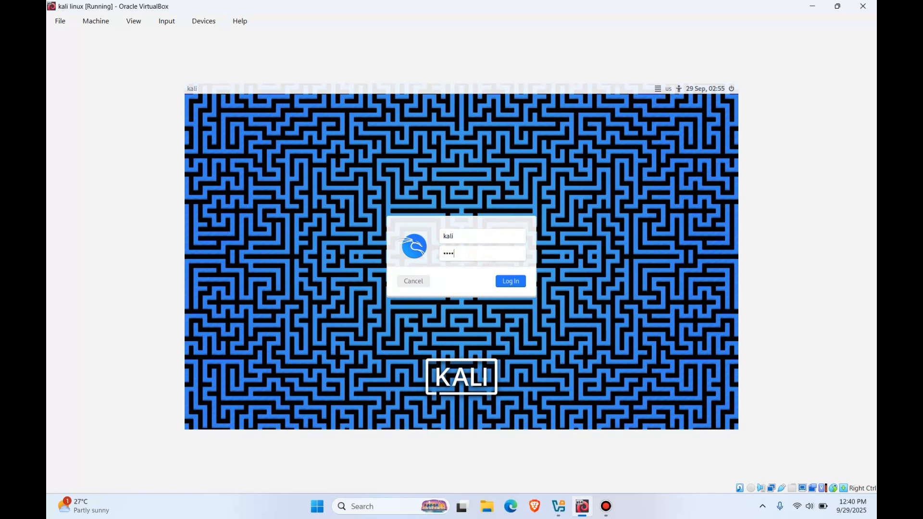
pyautogui.click(513, 282)
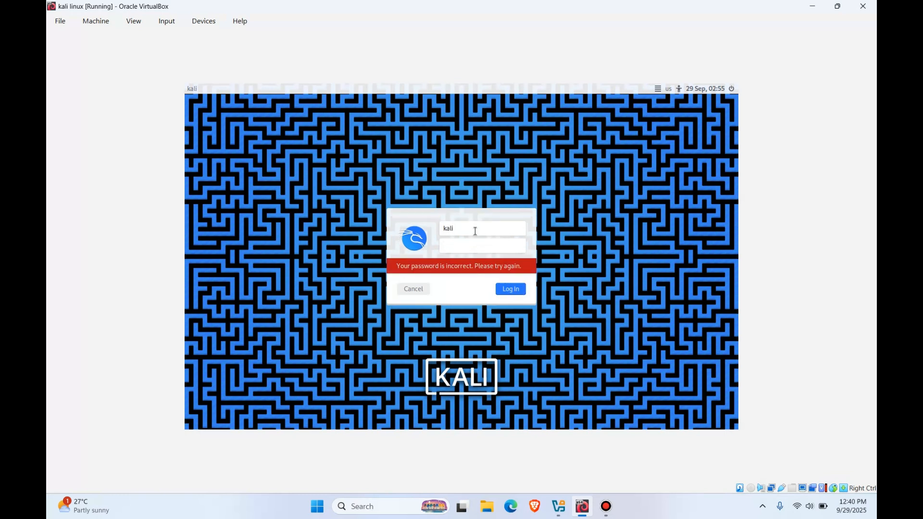
# Step: Log in to the Kali desktop with the username created during installation and the account password
pyautogui.write('tlgx')
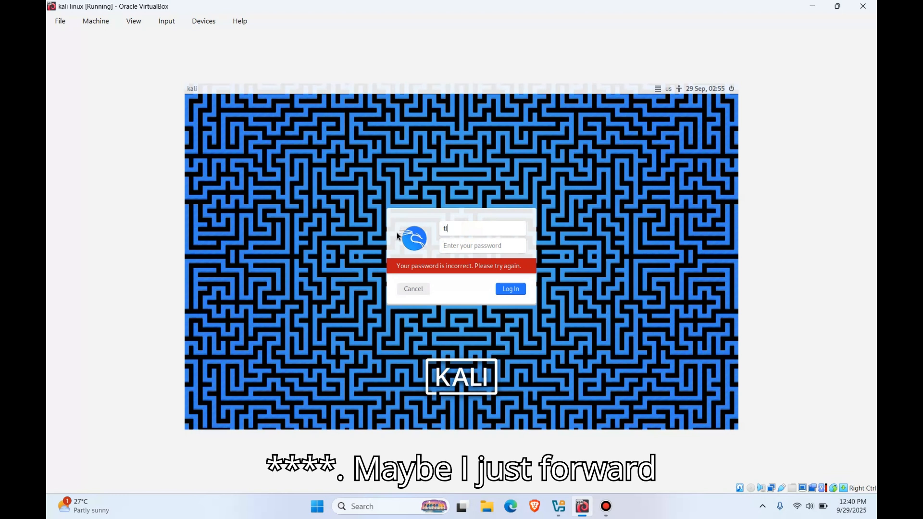
pyautogui.click(460, 250)
pyautogui.write('•')
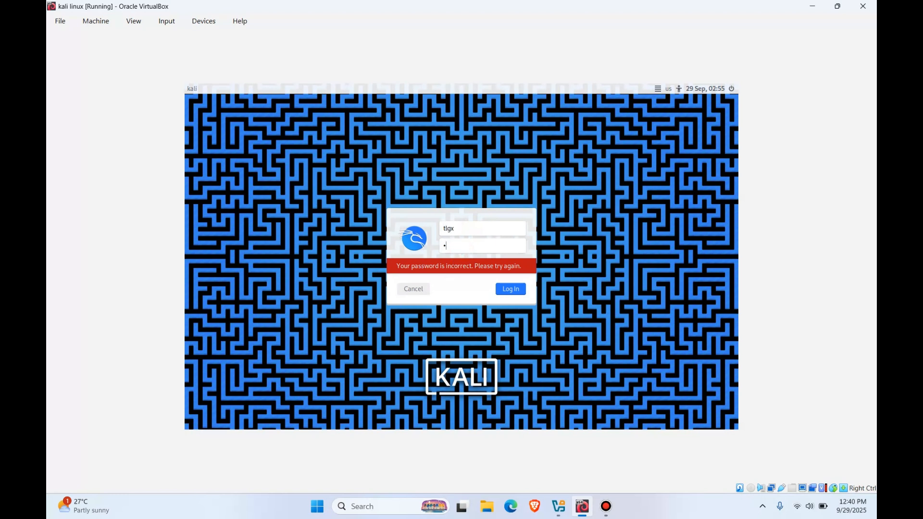
pyautogui.write('••')
pyautogui.press('Return')
pyautogui.write('••••')
pyautogui.press('Return')
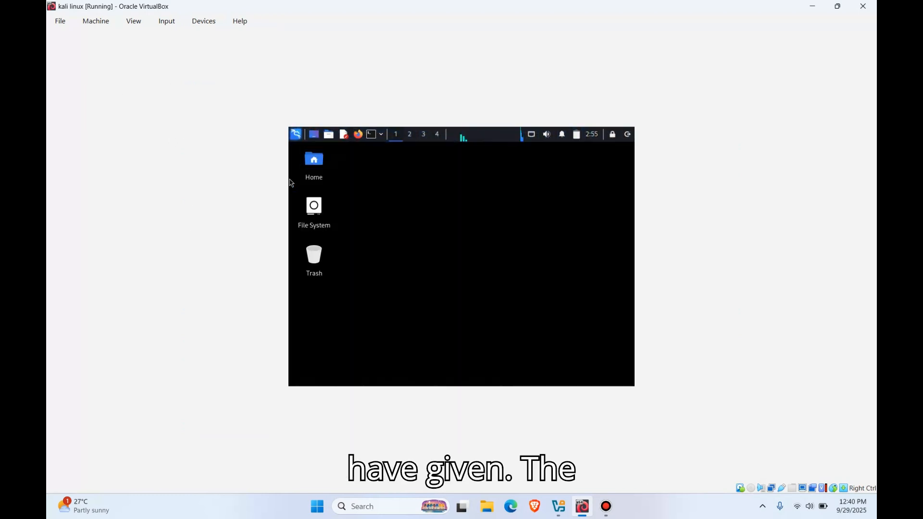
# Step: Open the applications menu on the Kali desktop to view the tool categories
pyautogui.rightClick(388, 192)
pyautogui.click(526, 193)
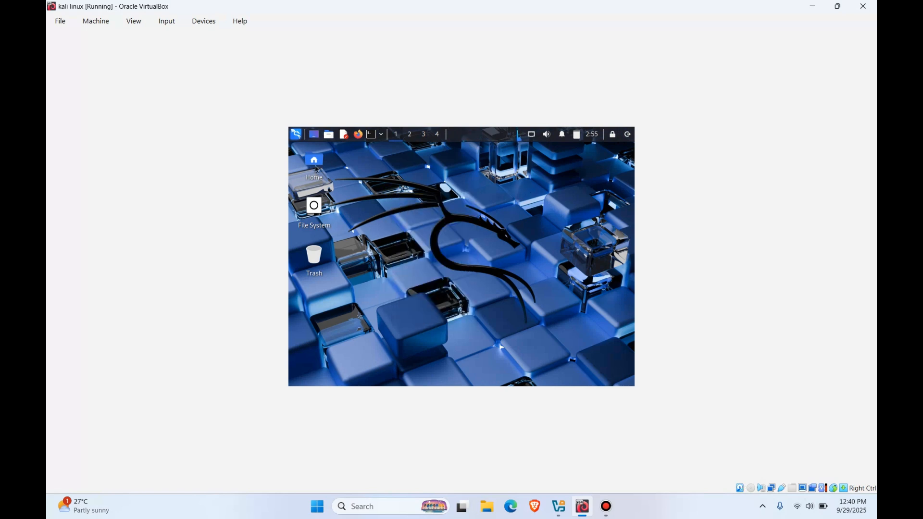
pyautogui.click(296, 136)
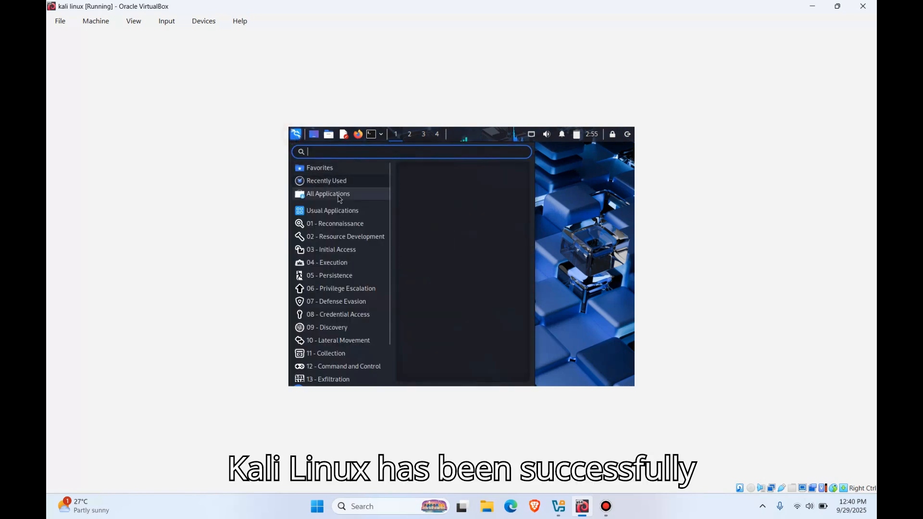
# Step: Browse the tool categories in the Kali applications menu, from Usual Applications to Services and Other Tools
pyautogui.click(331, 210)
pyautogui.scroll(-2, 387, 232)
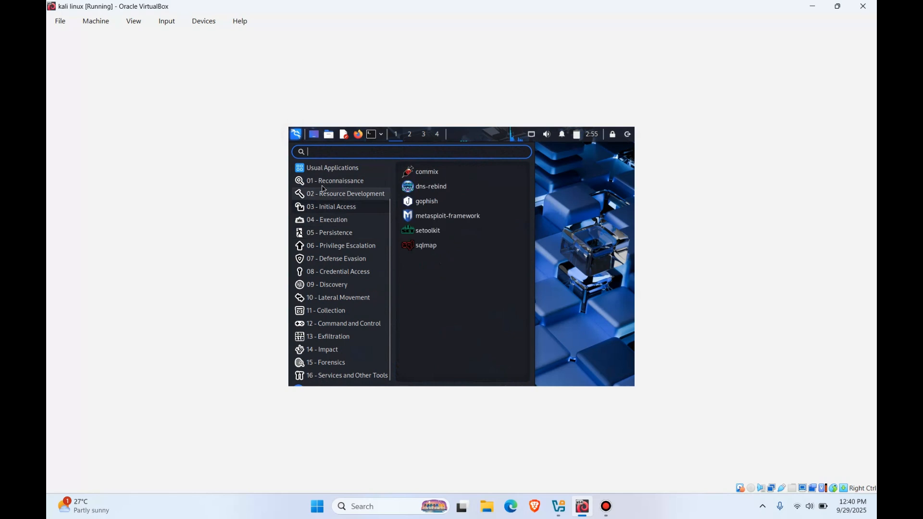
pyautogui.scroll(2, 344, 188)
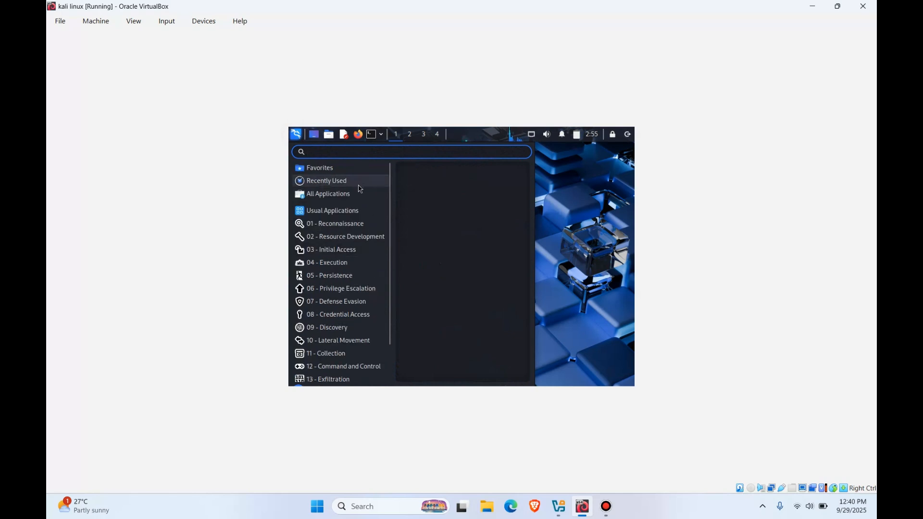
# Step: Open a terminal and switch to the root user with sudo su, entering the account password
pyautogui.click(372, 135)
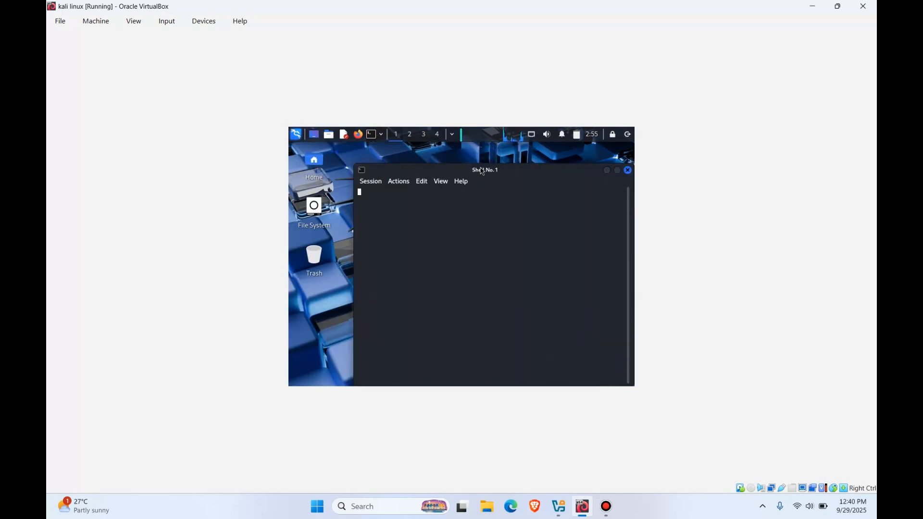
pyautogui.write('su')
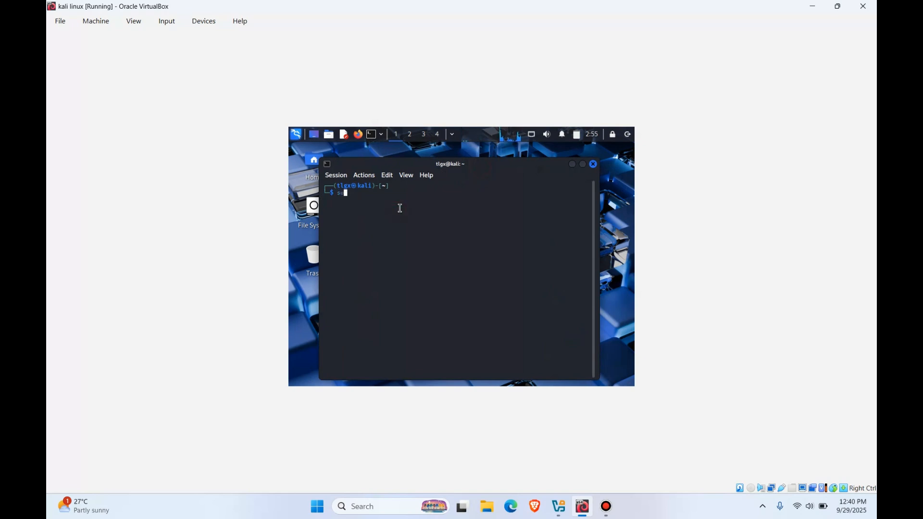
pyautogui.write('do su')
pyautogui.press('Return')
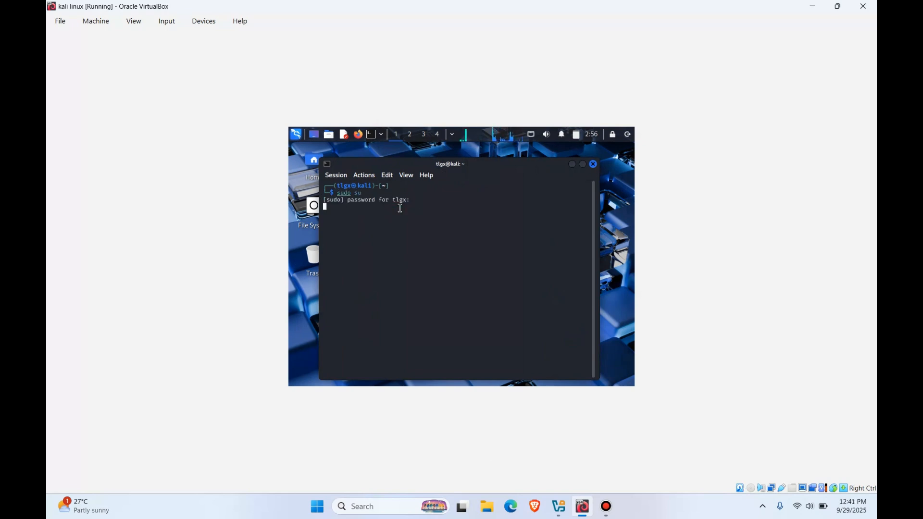
pyautogui.press('Return')
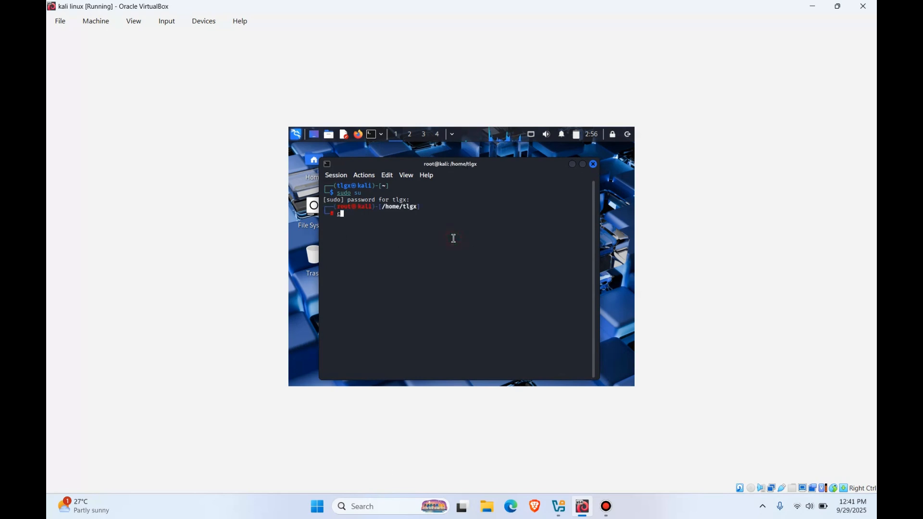
# Step: Clear the terminal and check the system's memory usage with free -h
pyautogui.write('clear')
pyautogui.press('Return')
pyautogui.write('fre -')
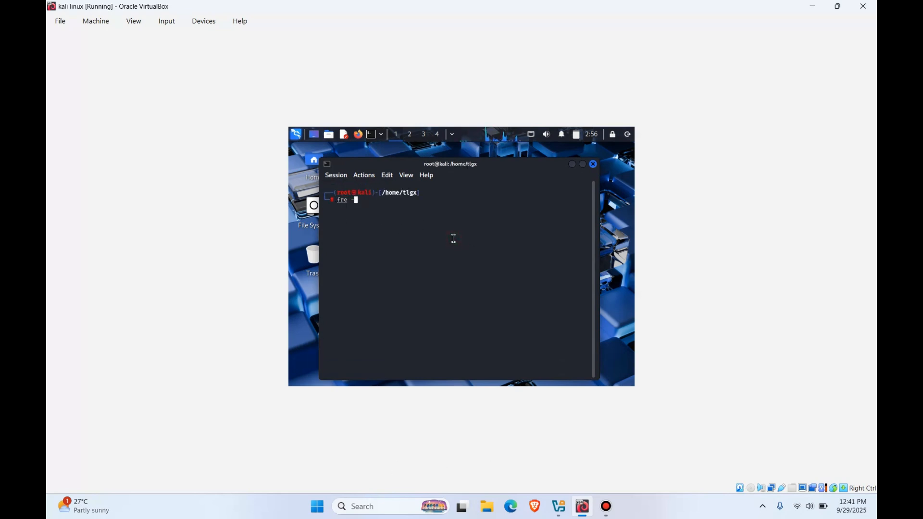
pyautogui.write('[hg')
pyautogui.press('Return')
pyautogui.write('free -h')
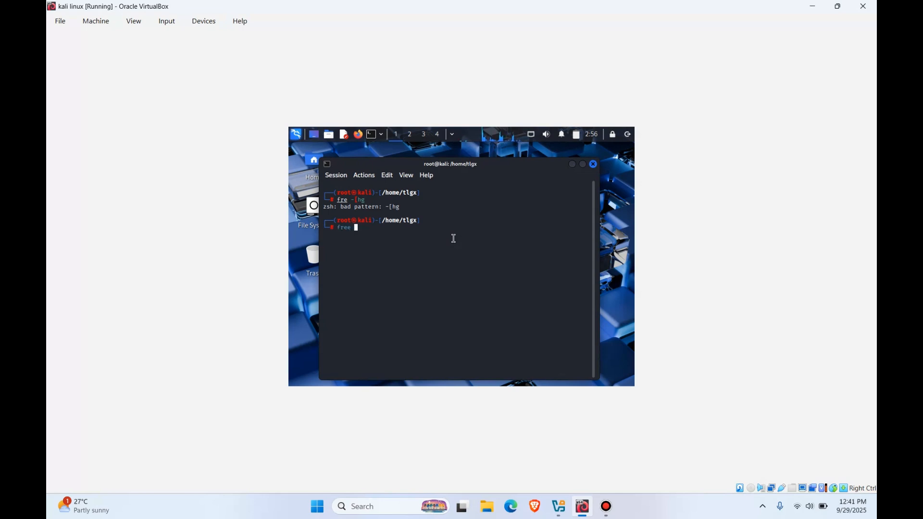
pyautogui.press('Return')
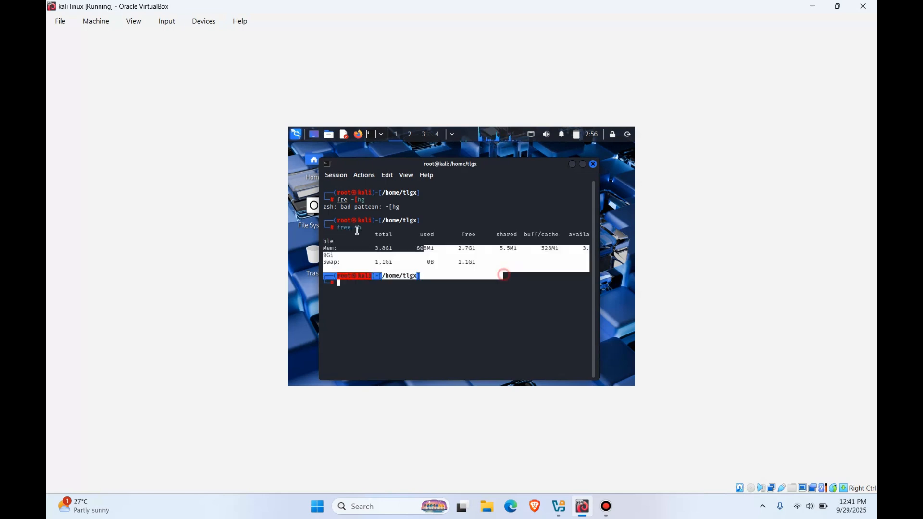
# Step: Clear the terminal output and close the terminal window
pyautogui.write('cle')
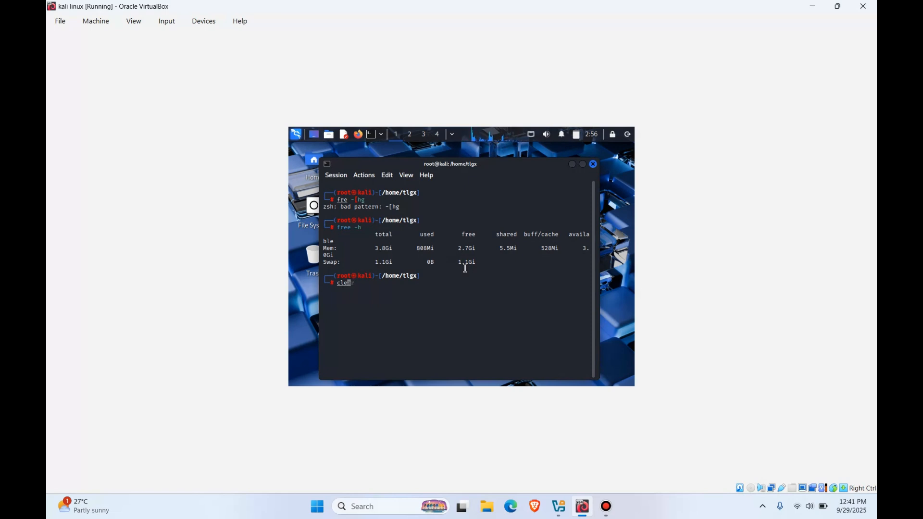
pyautogui.write('ar')
pyautogui.press('Return')
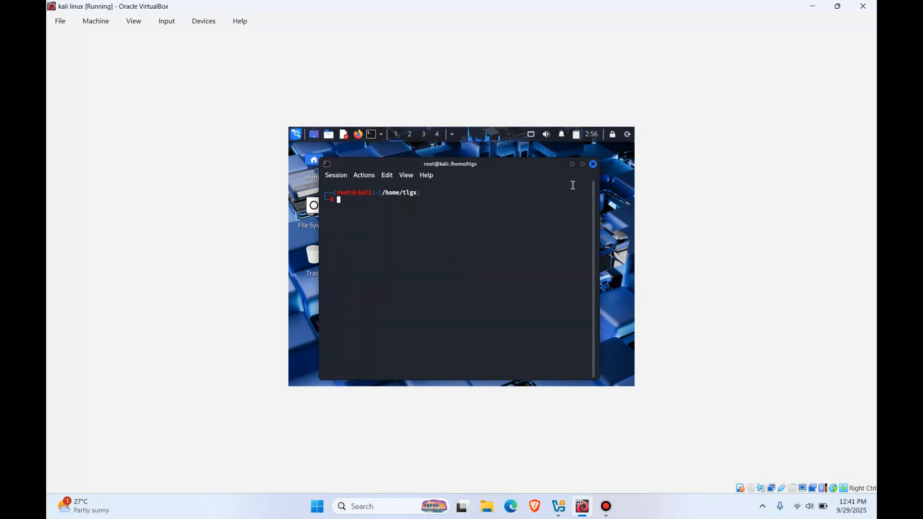
pyautogui.click(594, 164)
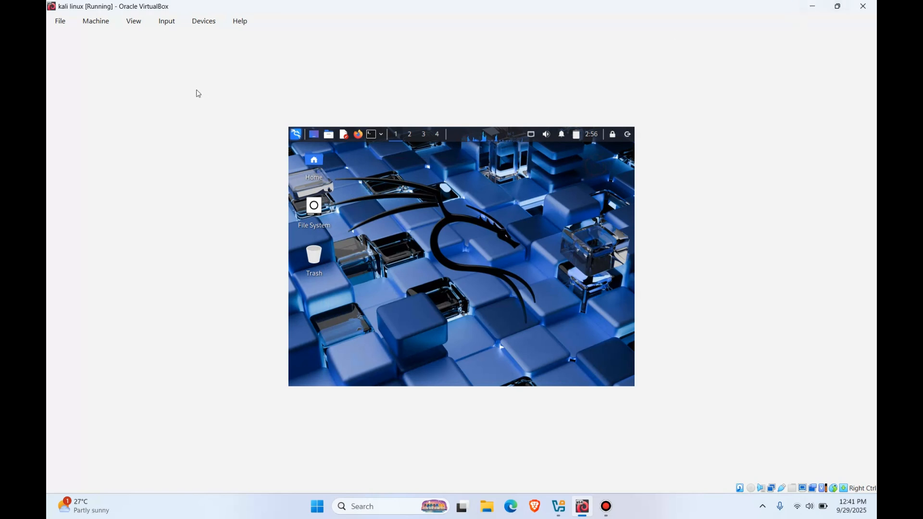
pyautogui.click(606, 507)
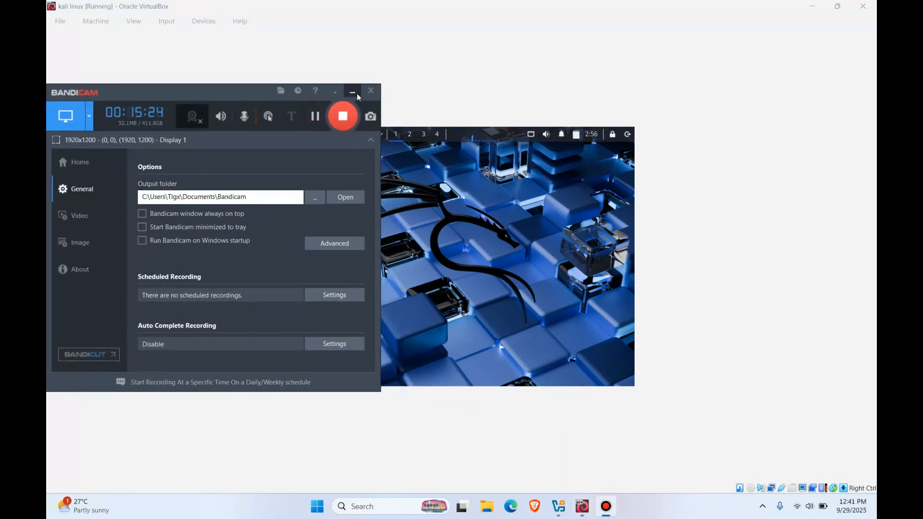
pyautogui.click(352, 93)
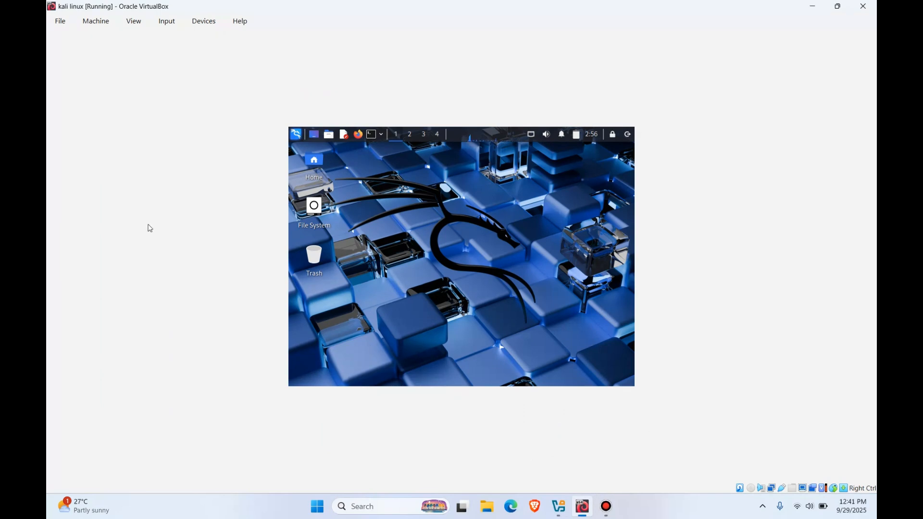
pyautogui.rightClick(363, 202)
pyautogui.click(476, 201)
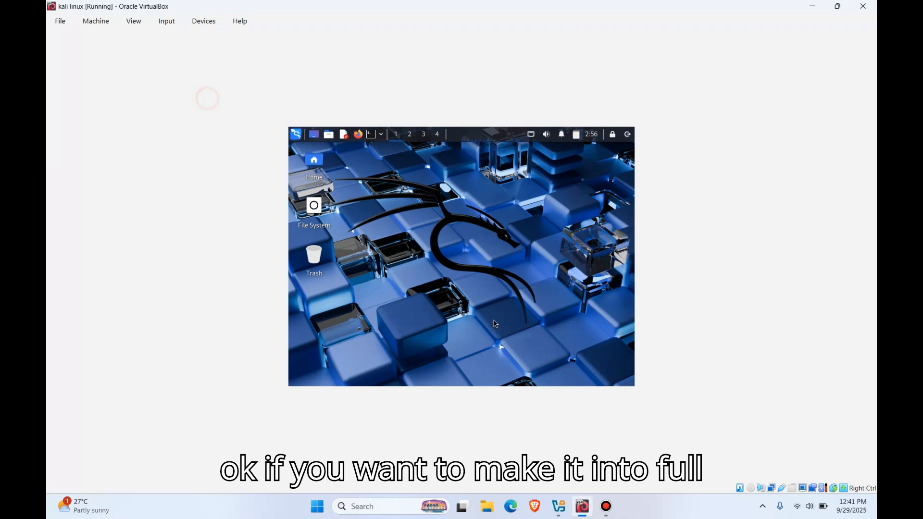
# Step: Switch the virtual machine window to full-screen mode, choosing not to show the information message again
pyautogui.click(135, 21)
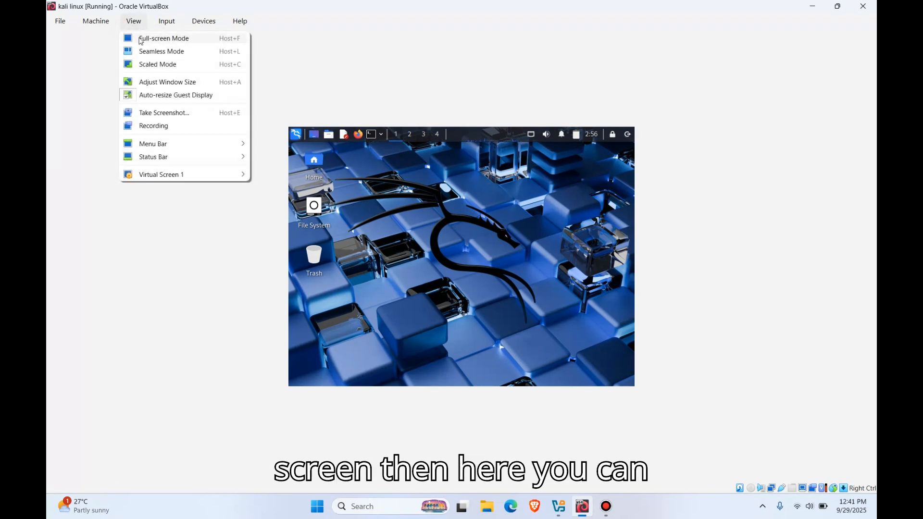
pyautogui.click(404, 55)
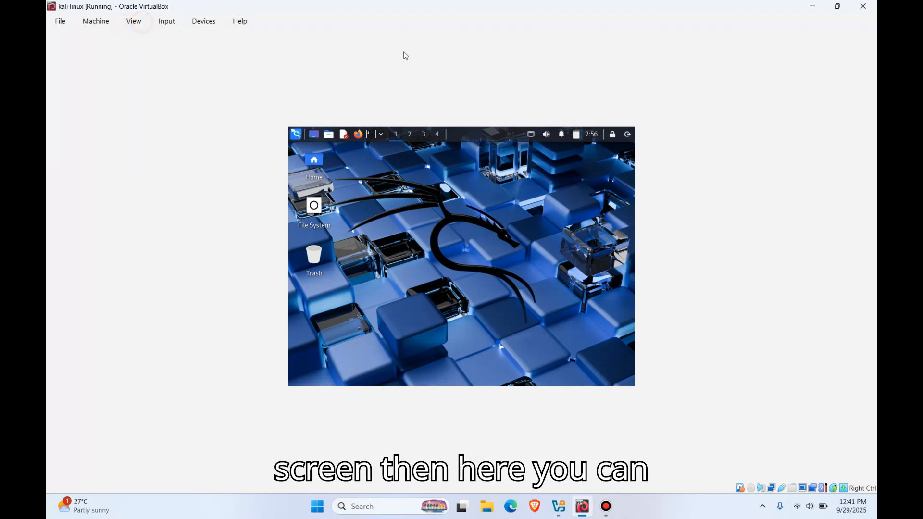
pyautogui.click(136, 23)
pyautogui.moveTo(161, 34)
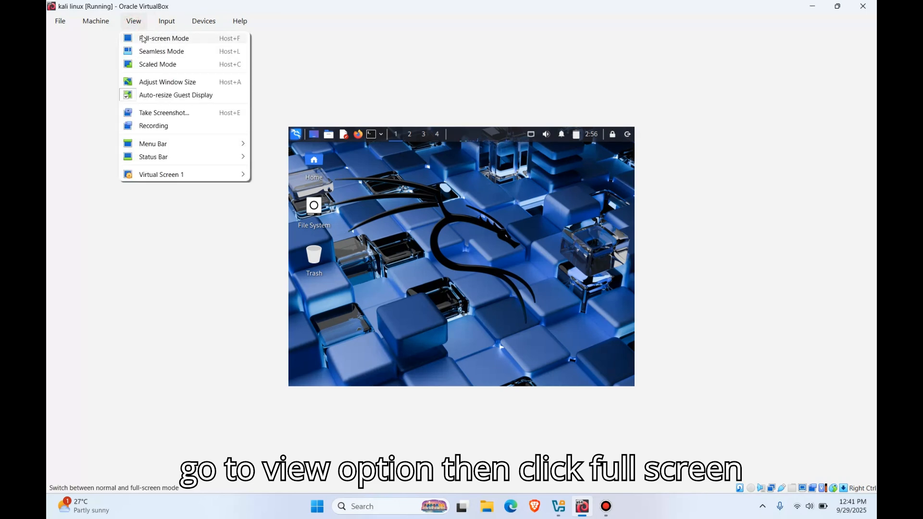
pyautogui.click(140, 35)
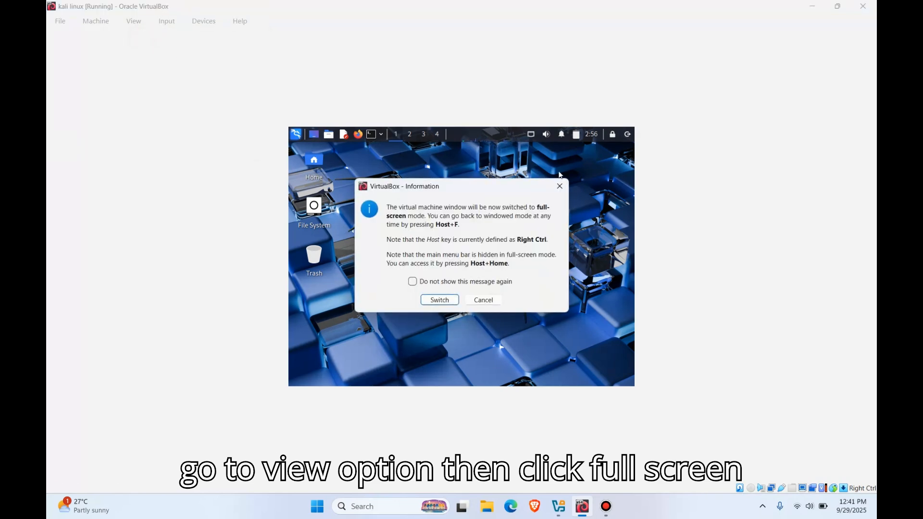
pyautogui.click(435, 282)
pyautogui.click(445, 298)
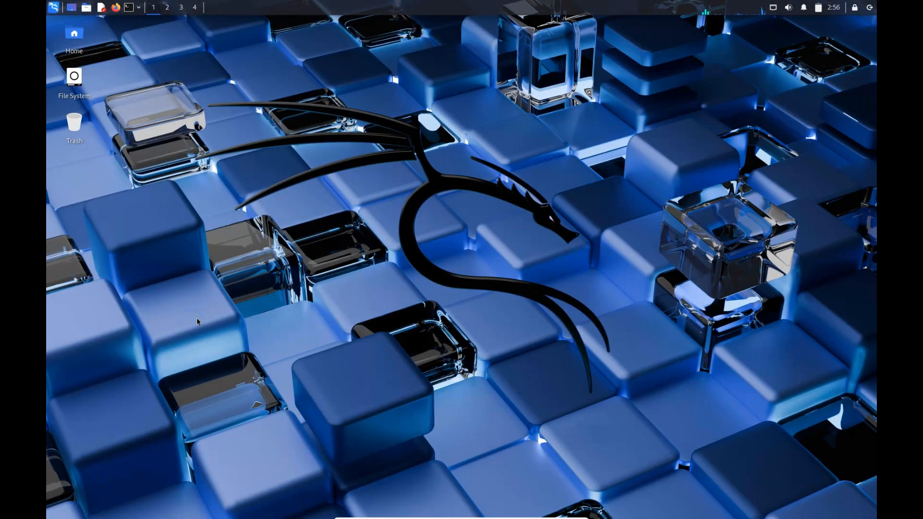
# Step: Examine the applications menu and its Favorites list on the full-screen desktop, and close the menu
pyautogui.rightClick(297, 200)
pyautogui.click(239, 216)
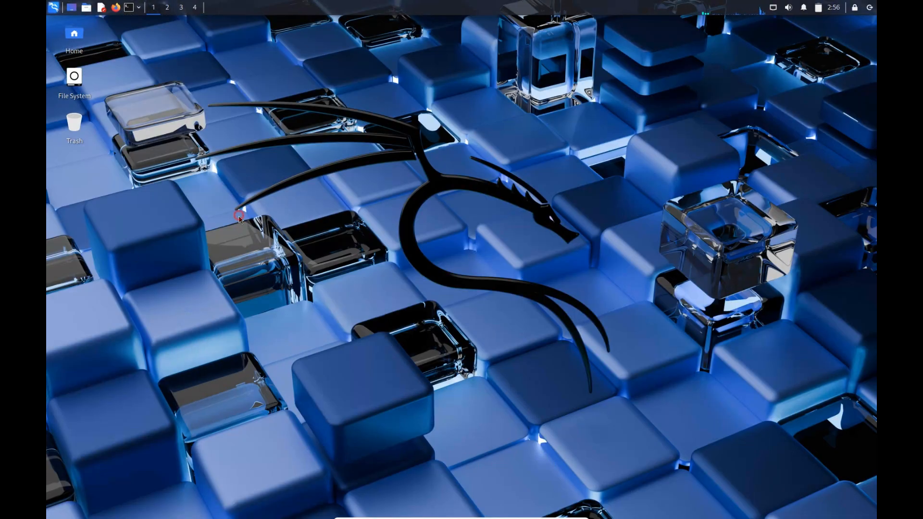
pyautogui.click(54, 7)
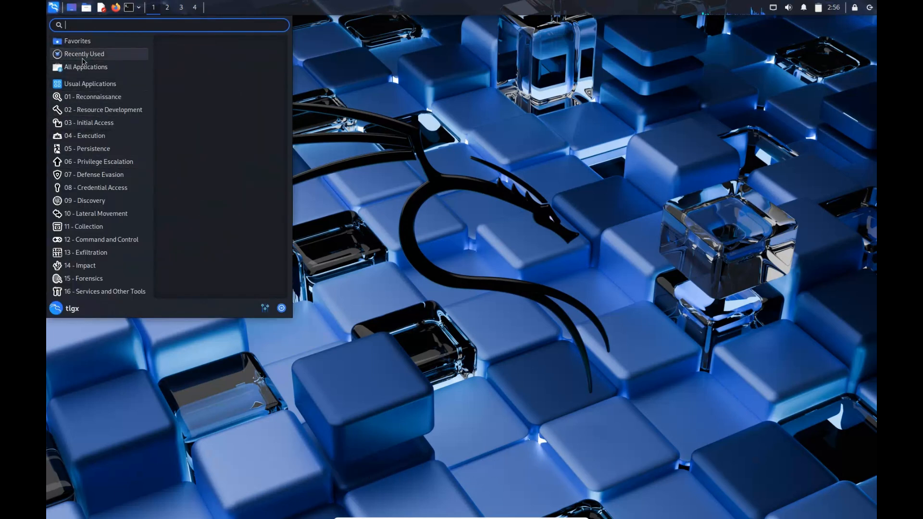
pyautogui.click(683, 63)
pyautogui.rightClick(683, 63)
pyautogui.press('super')
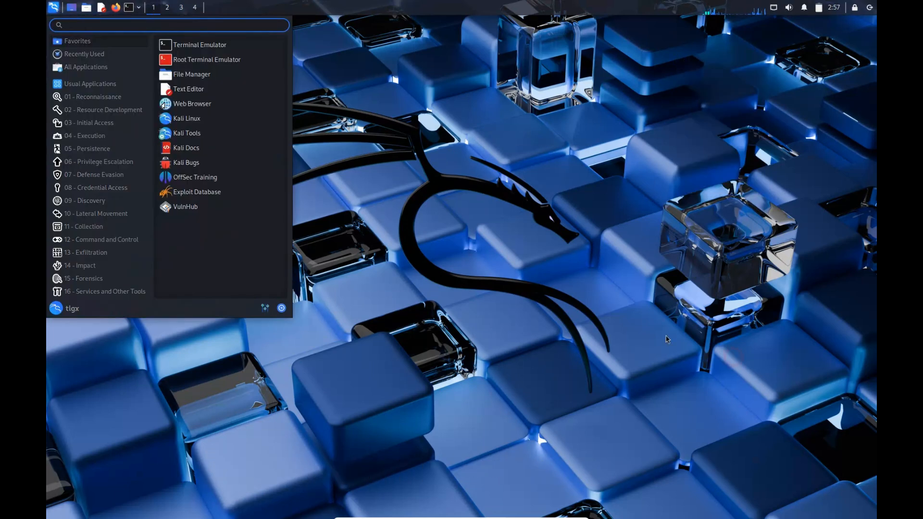
pyautogui.press('super')
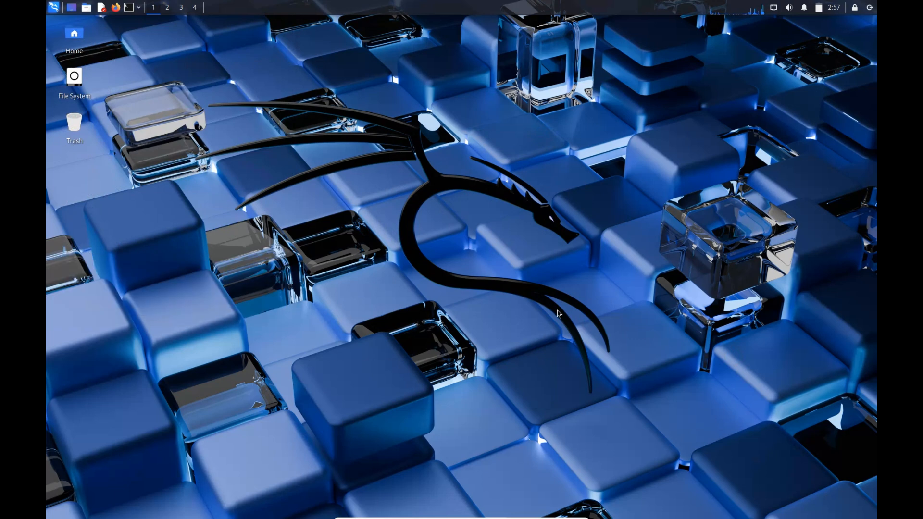
pyautogui.press('super')
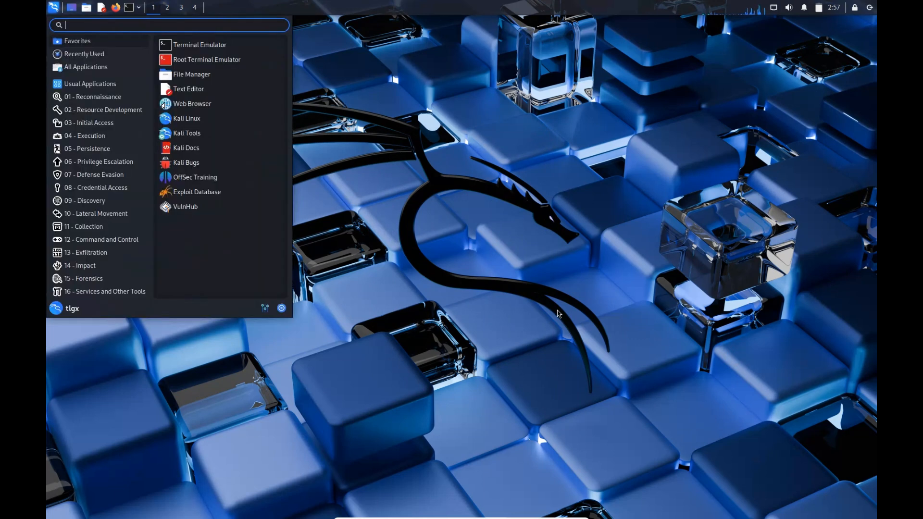
pyautogui.press('super')
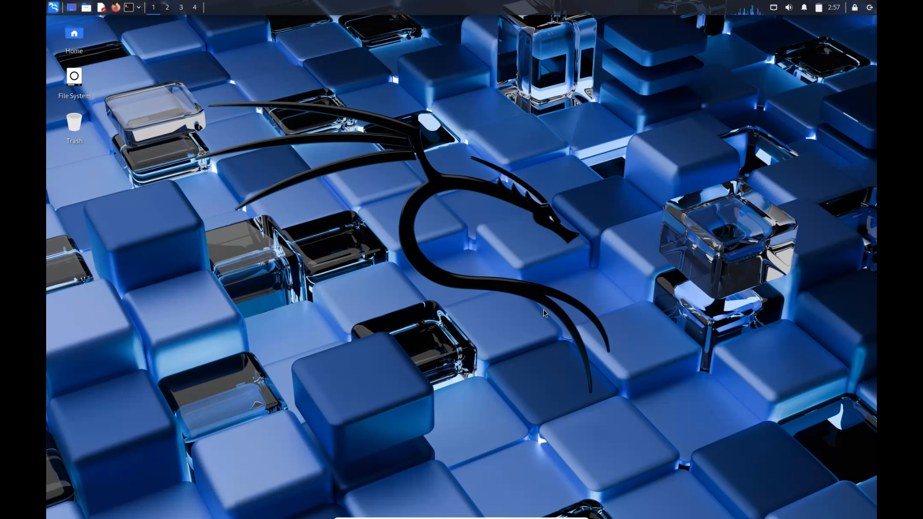
# Step: View the log-out, restart and shut-down options of the Kali session and dismiss the dialog
pyautogui.click(869, 7)
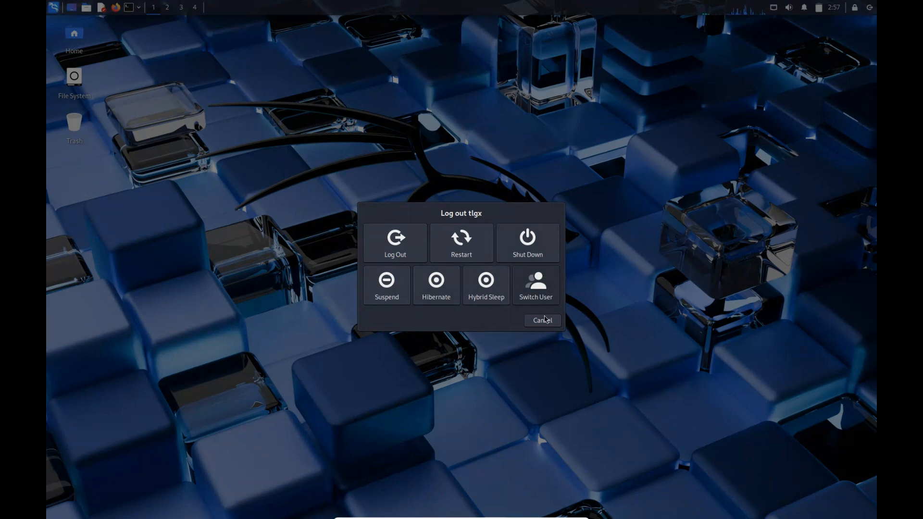
pyautogui.click(543, 319)
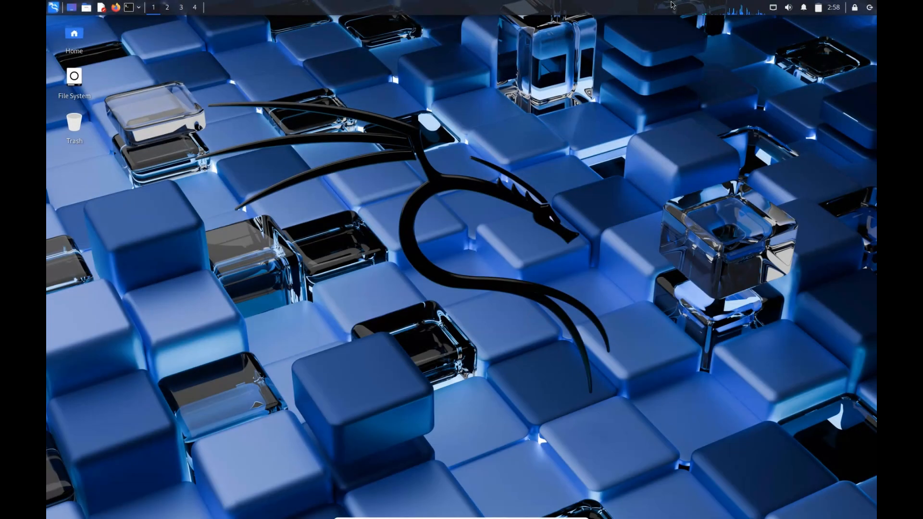
# Step: Return the virtual machine from full-screen mode to its normal window
pyautogui.moveTo(521, 518)
pyautogui.click(570, 513)
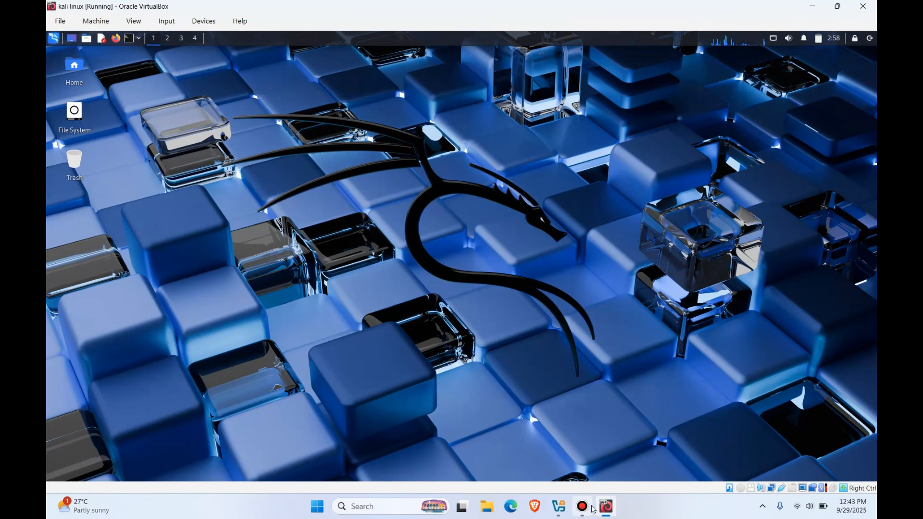
pyautogui.click(582, 506)
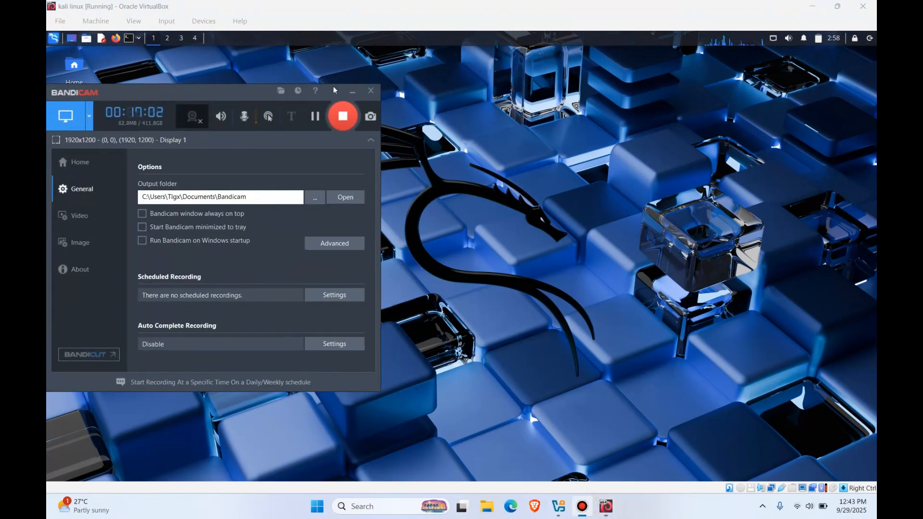